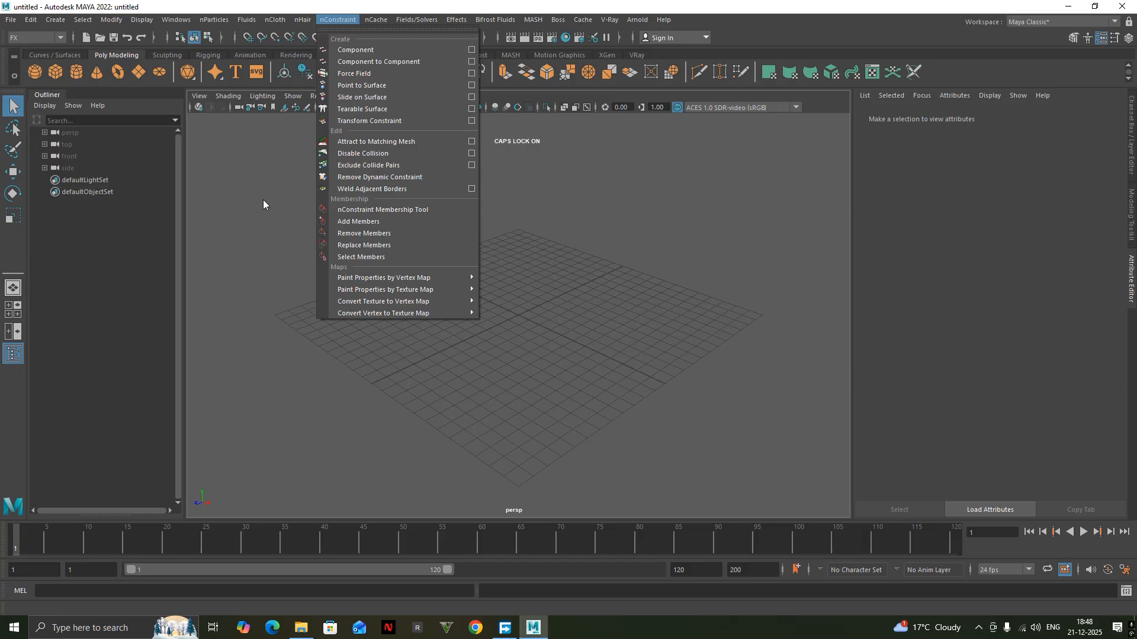
Create a polygon sphere at the origin and raise it above the grid.
click(716, 425)
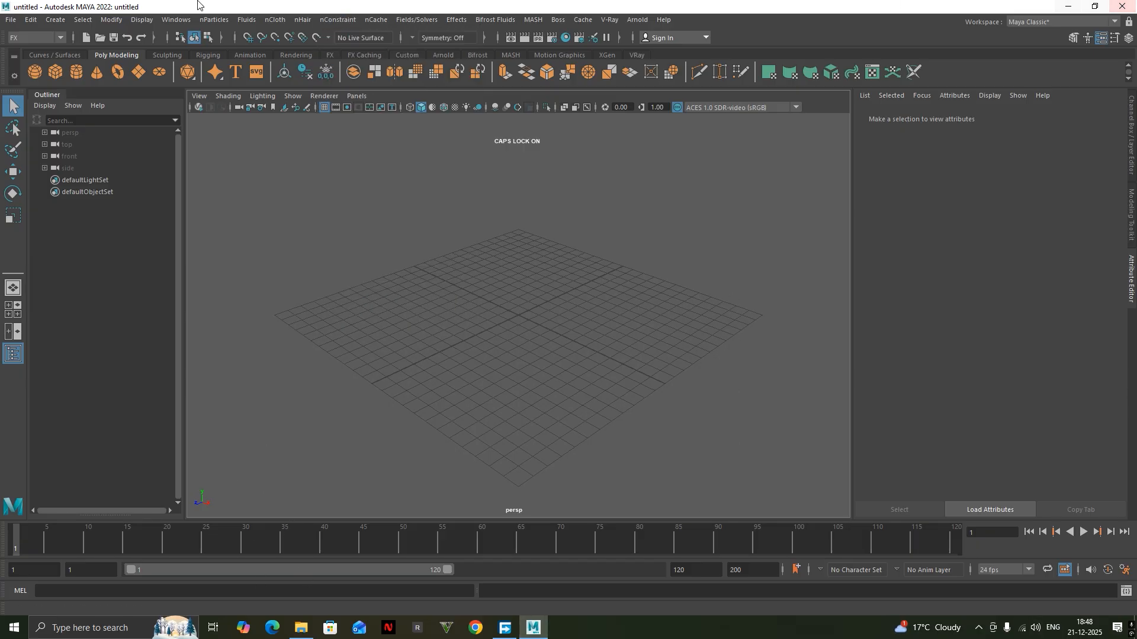
click(37, 73)
key(w)
scroll(492, 226, up, 3)
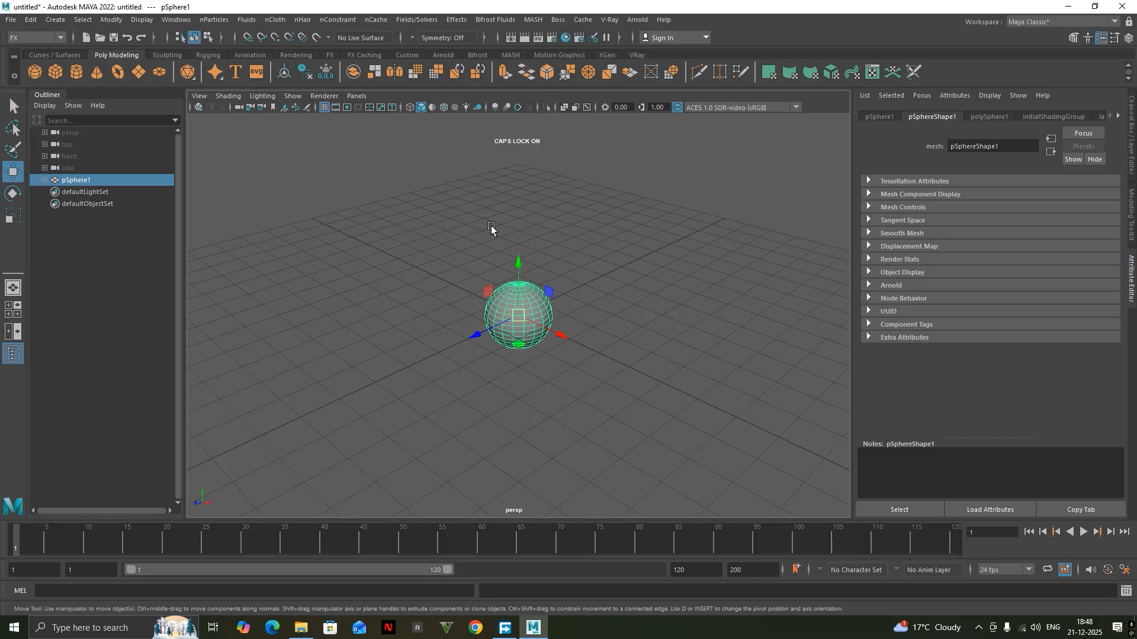
scroll(492, 228, up, 4)
drag(517, 269, 520, 173)
scroll(515, 187, down, 6)
alt+drag(584, 294, 574, 343)
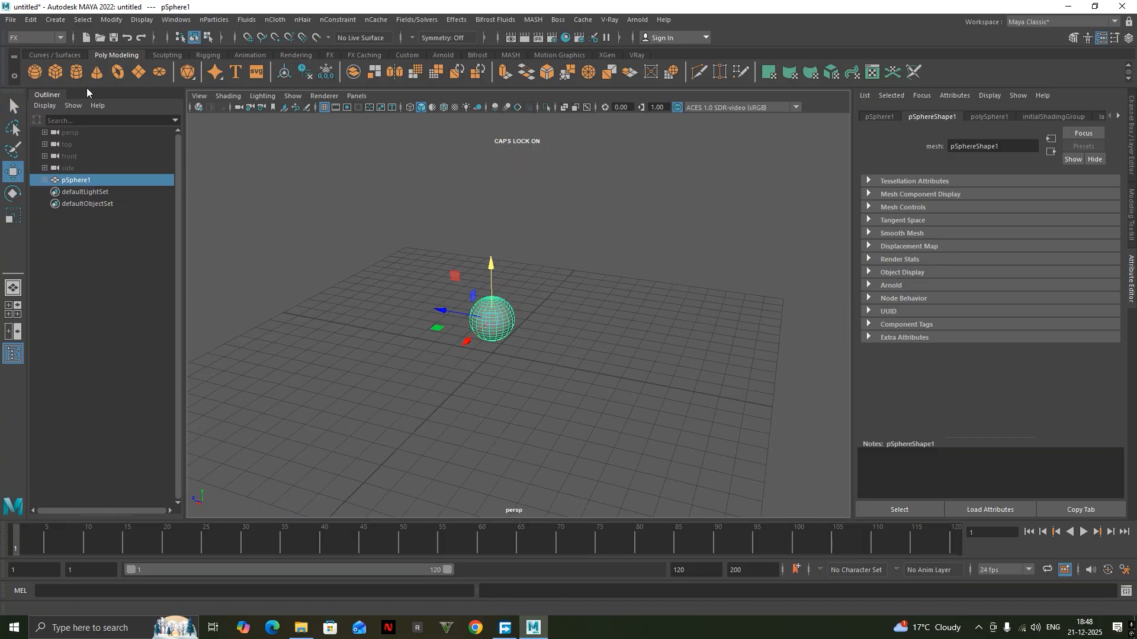
Create a polygon cube, place it above the sphere, and adjust its overall scale.
click(55, 73)
drag(490, 312, 488, 158)
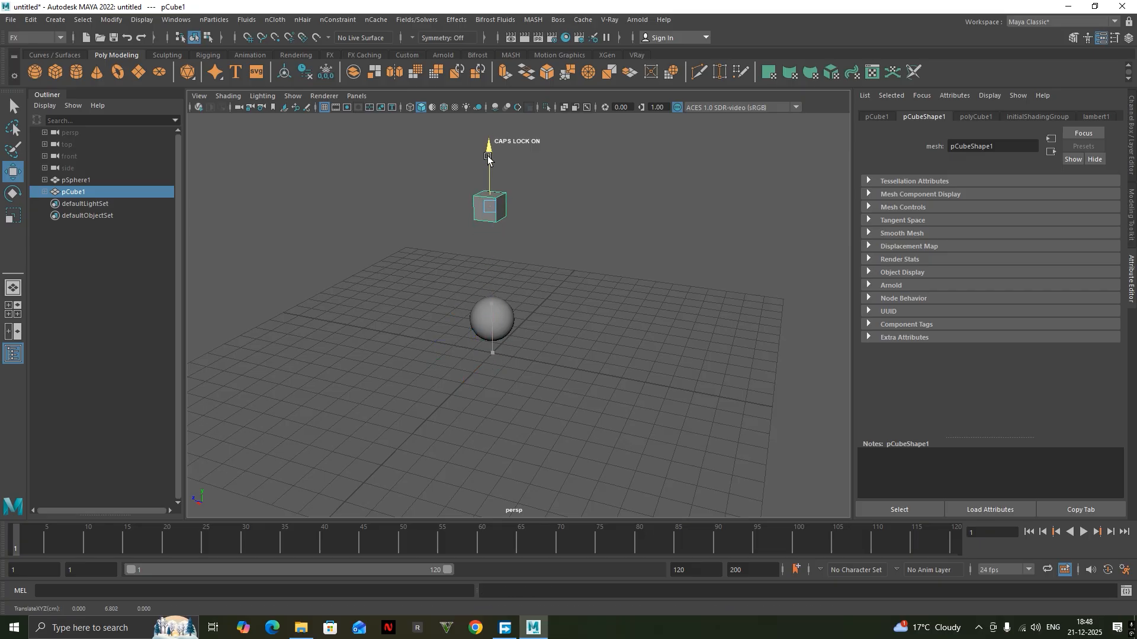
scroll(495, 214, up, 5)
alt+middle_drag(495, 214, 497, 343)
alt+middle_drag(477, 234, 476, 249)
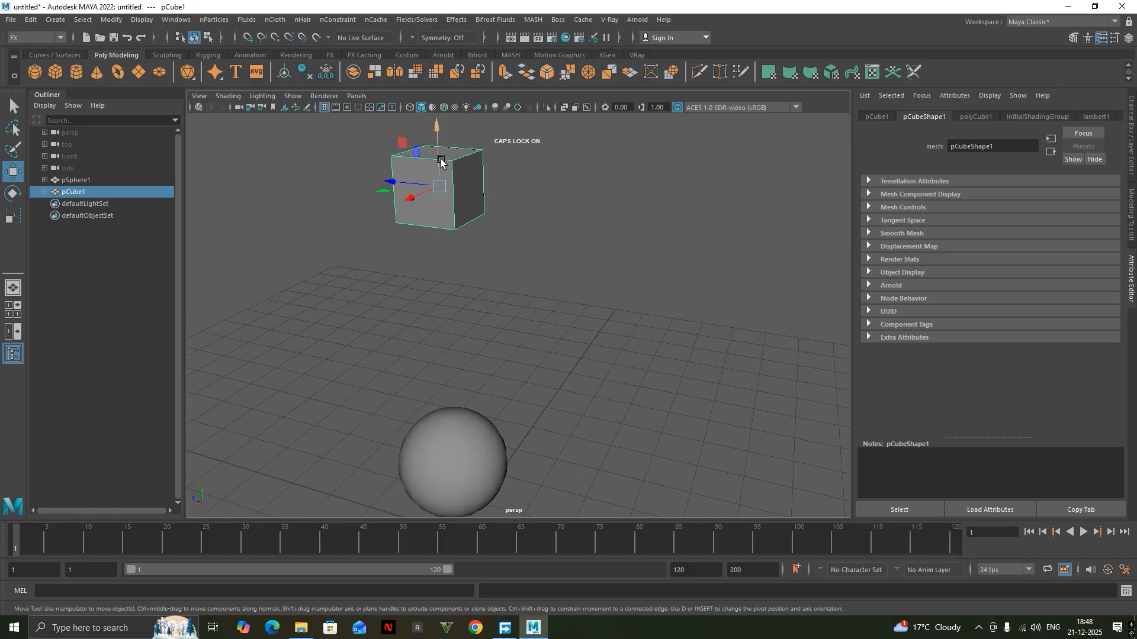
drag(443, 163, 462, 249)
key(r)
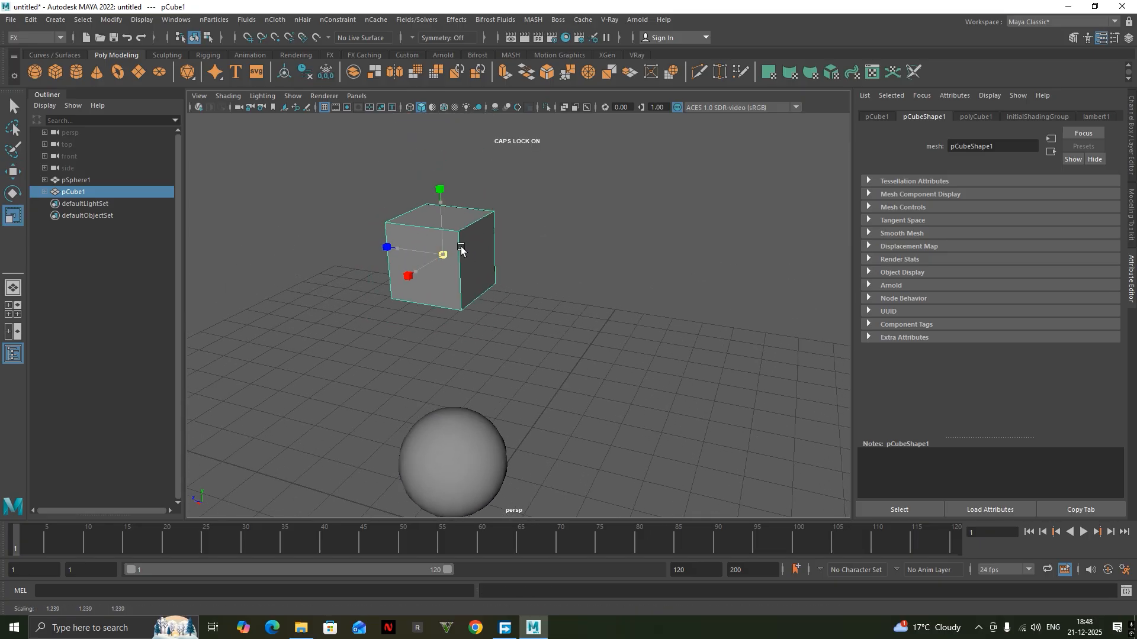
alt+middle_drag(483, 373, 485, 309)
drag(443, 185, 426, 193)
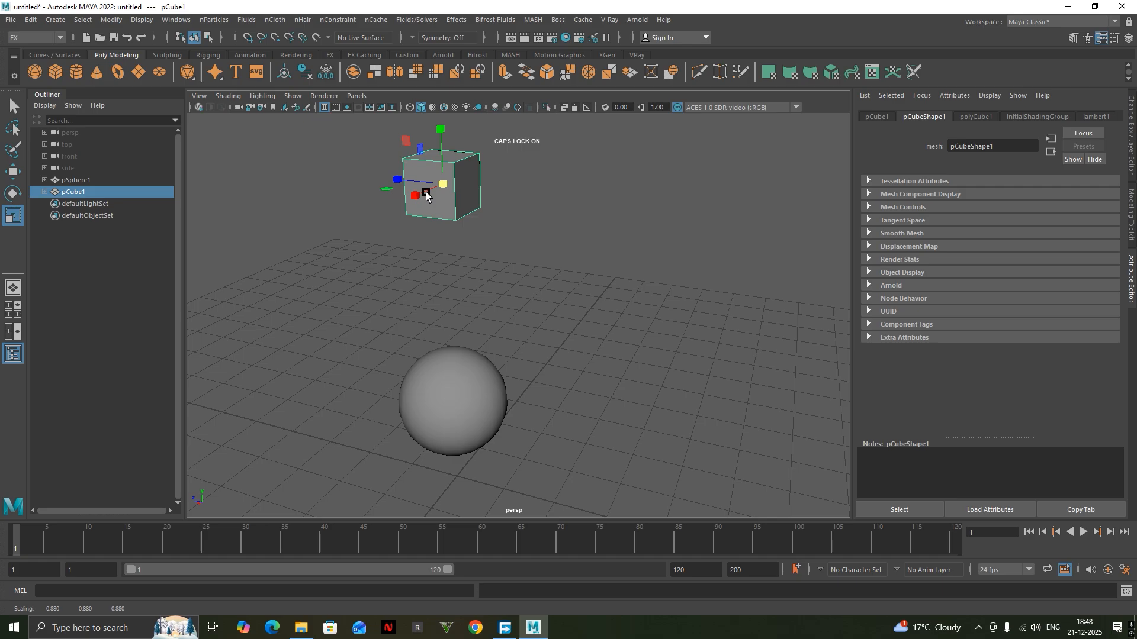
Raise the sphere closer to the cube's underside and shift it slightly sideways along the Z axis.
click(460, 395)
key(w)
drag(456, 369, 454, 327)
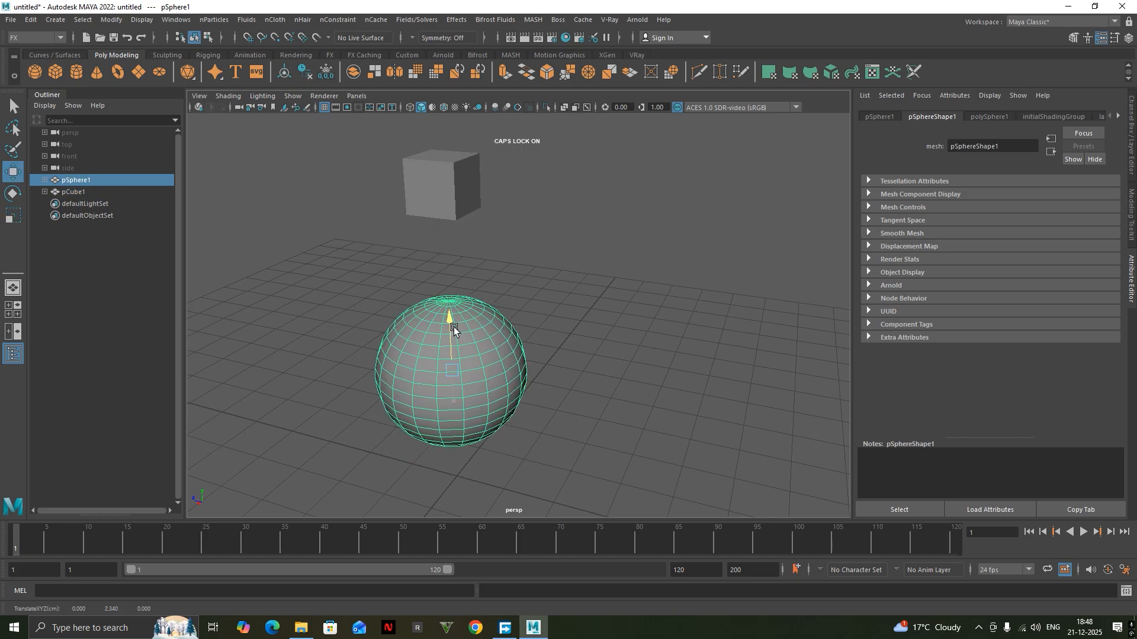
drag(428, 363, 414, 364)
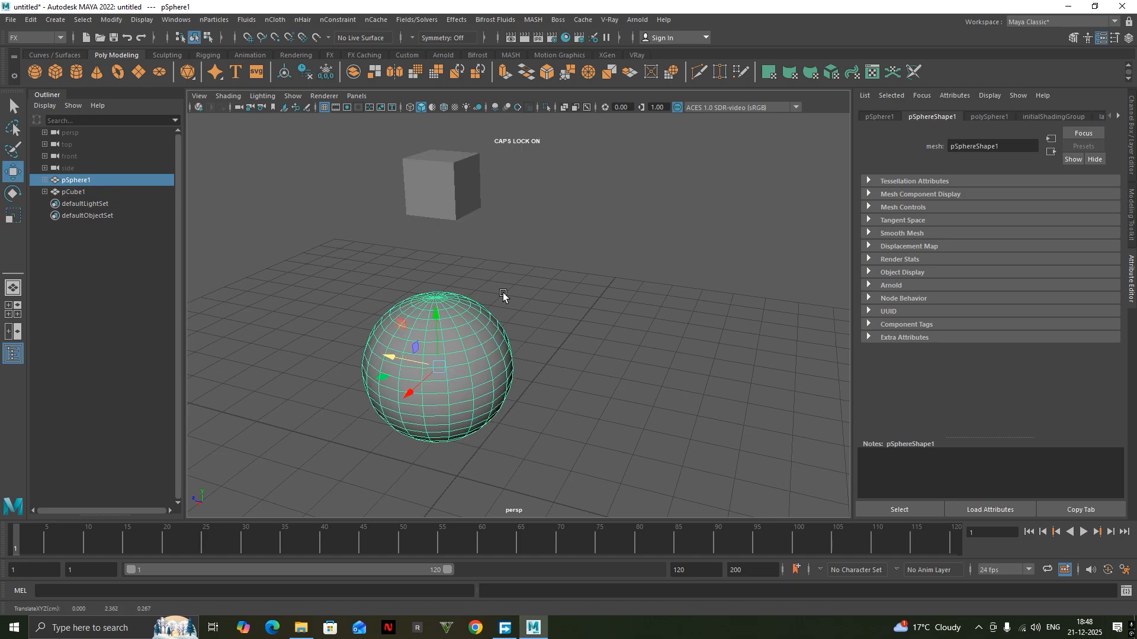
alt+middle_drag(502, 294, 468, 299)
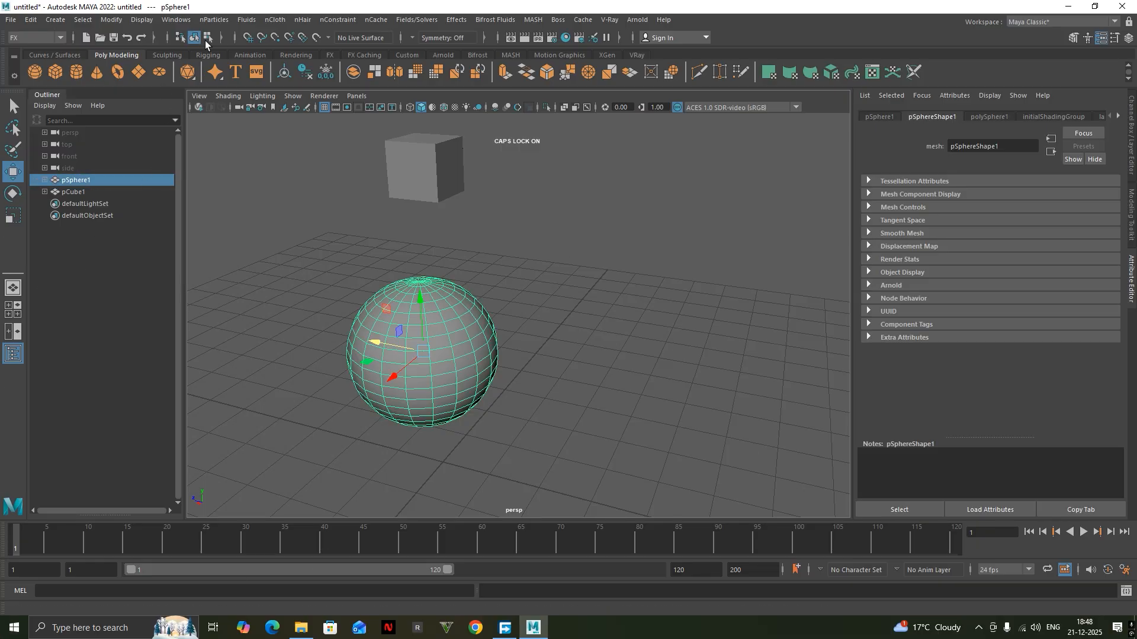
Convert the sphere to an nCloth object and make the cube a passive collider.
click(278, 18)
click(308, 58)
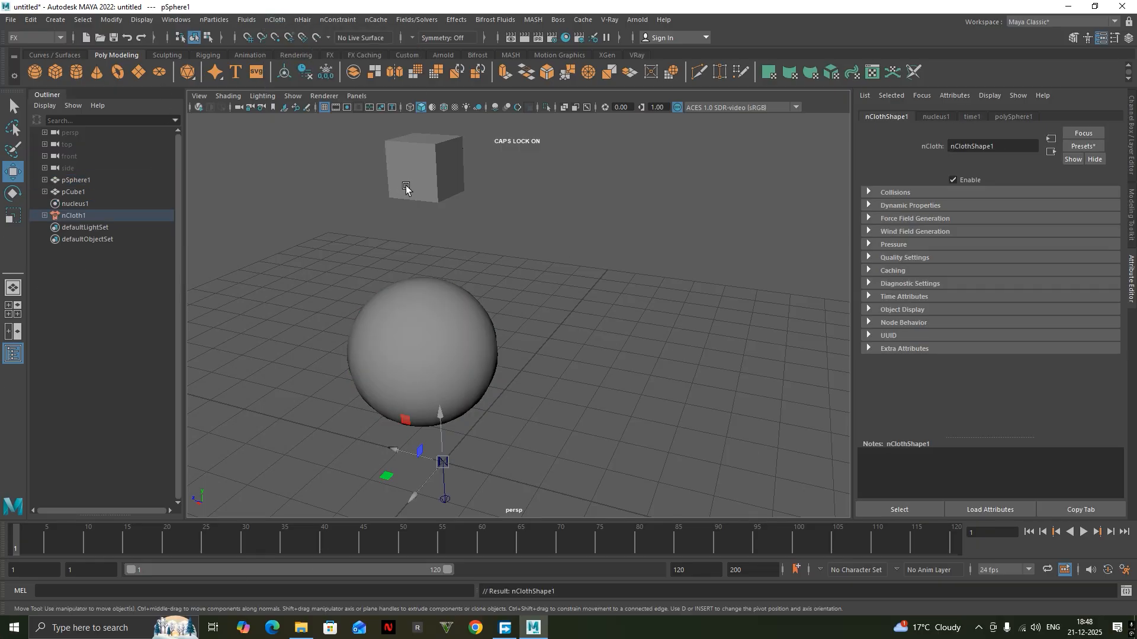
click(417, 174)
click(211, 21)
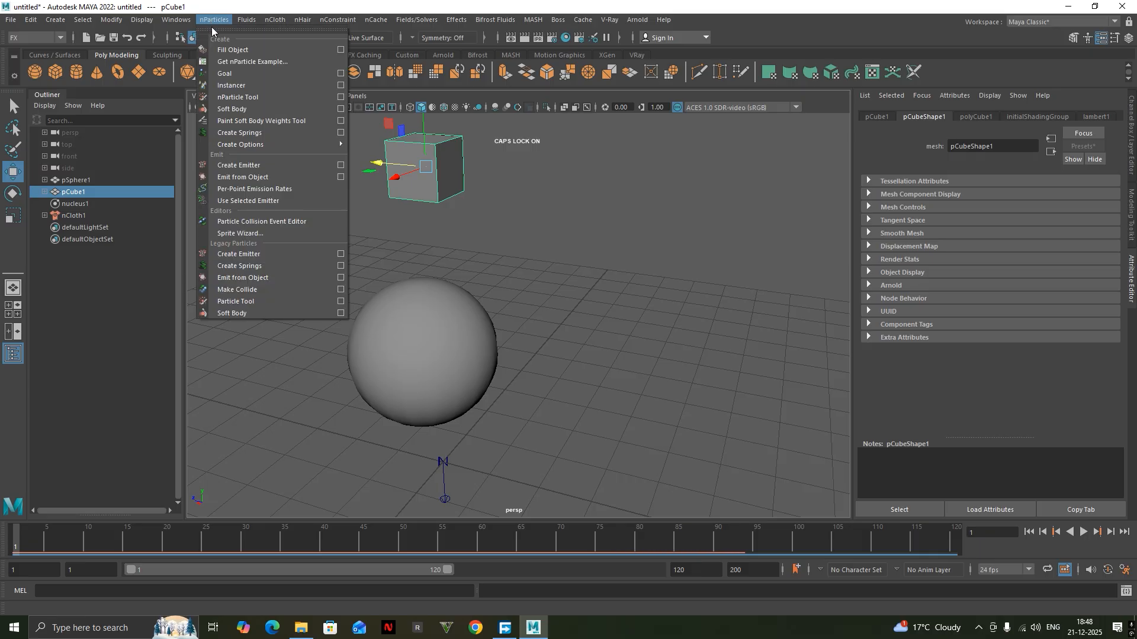
click(314, 49)
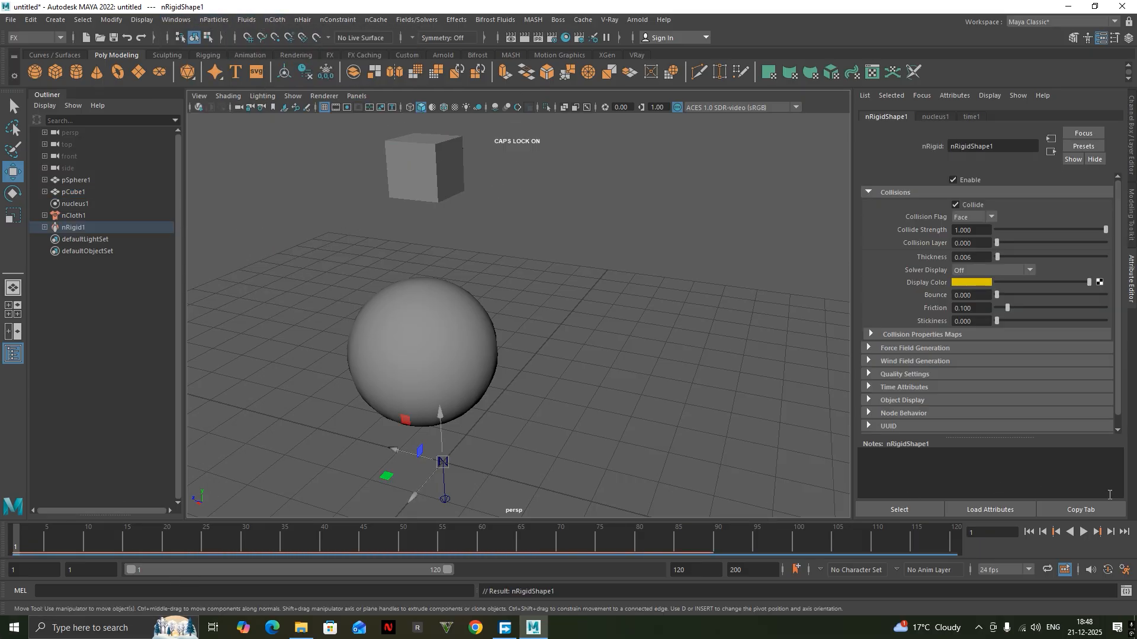
Play the cloth simulation briefly and return to frame 1.
click(1083, 532)
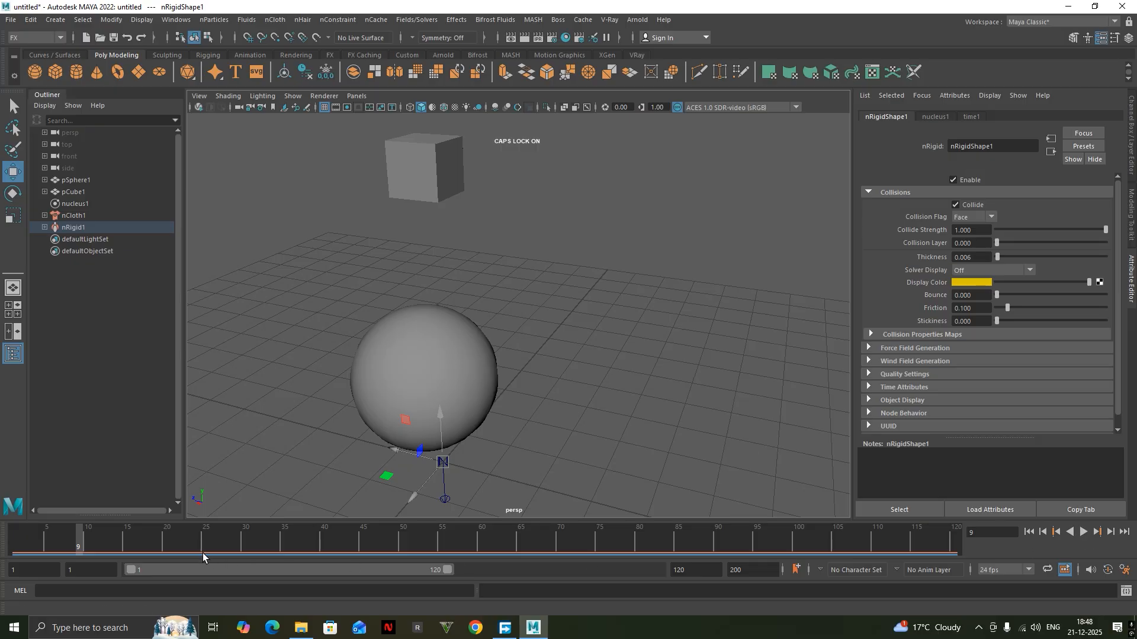
drag(102, 543, 1, 551)
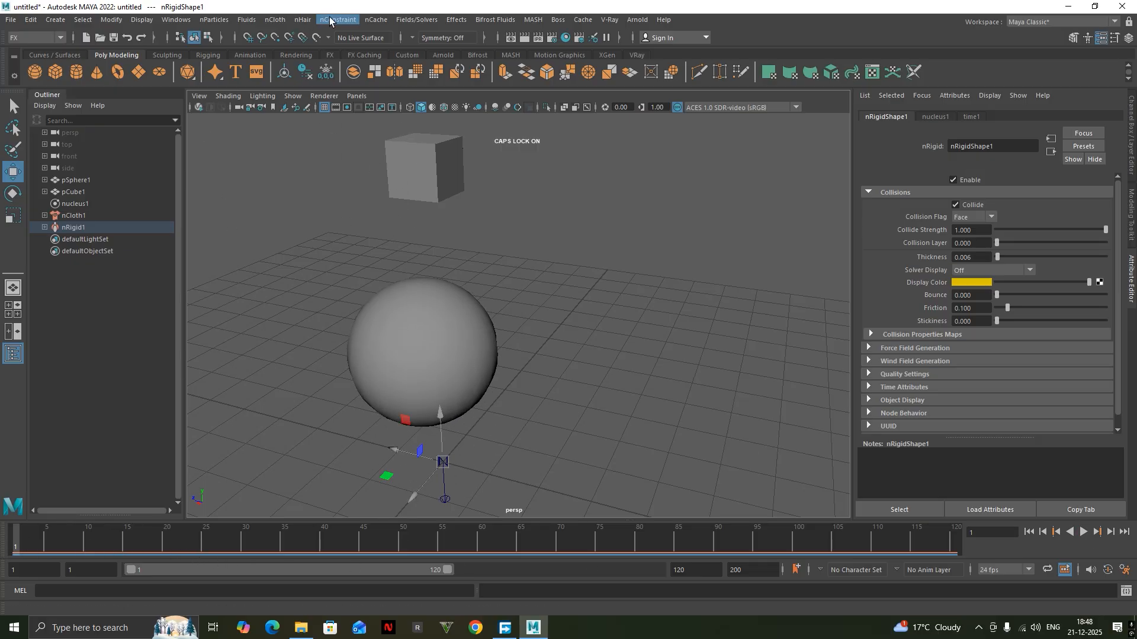
click(427, 154)
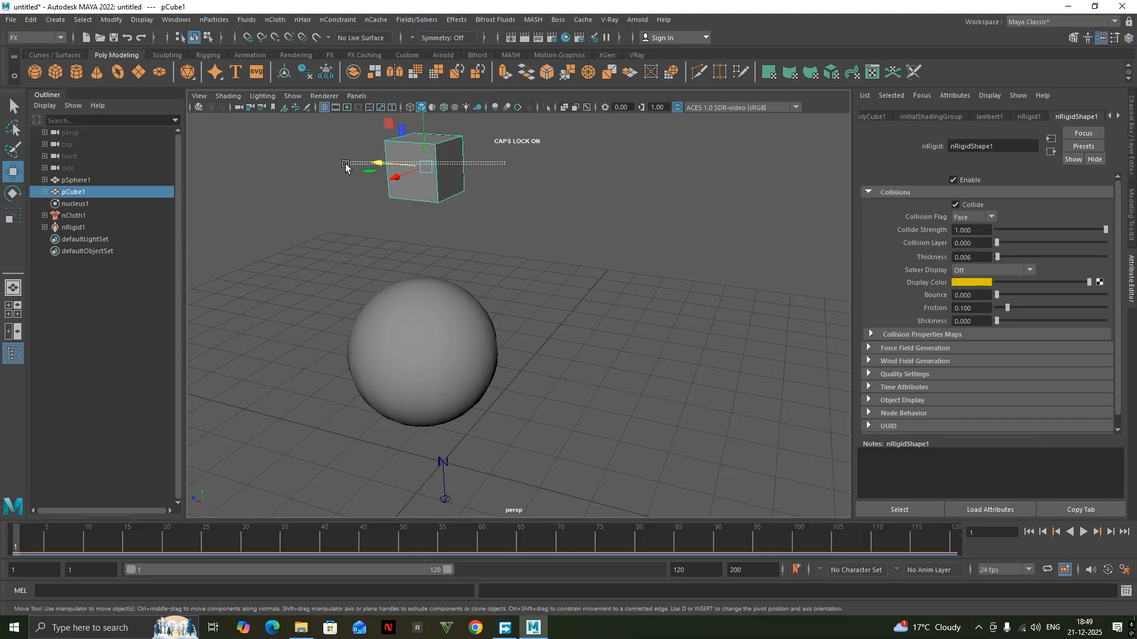
Show the selected sphere in the left orthographic view with wireframe display.
click(416, 340)
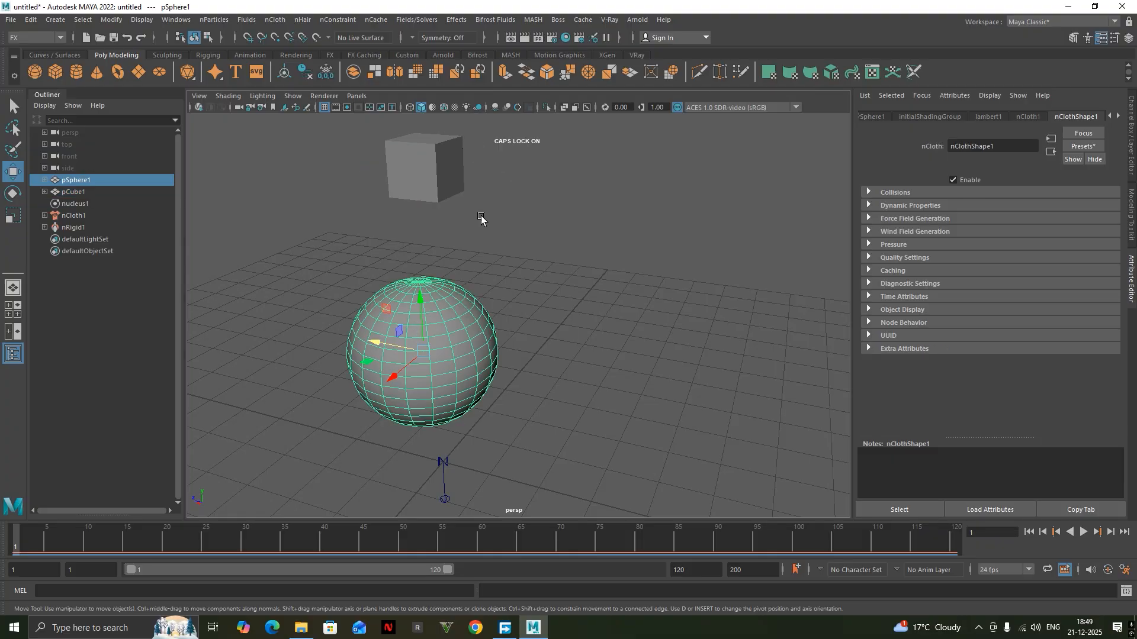
key(space)
drag(554, 286, 528, 276)
scroll(534, 189, up, 3)
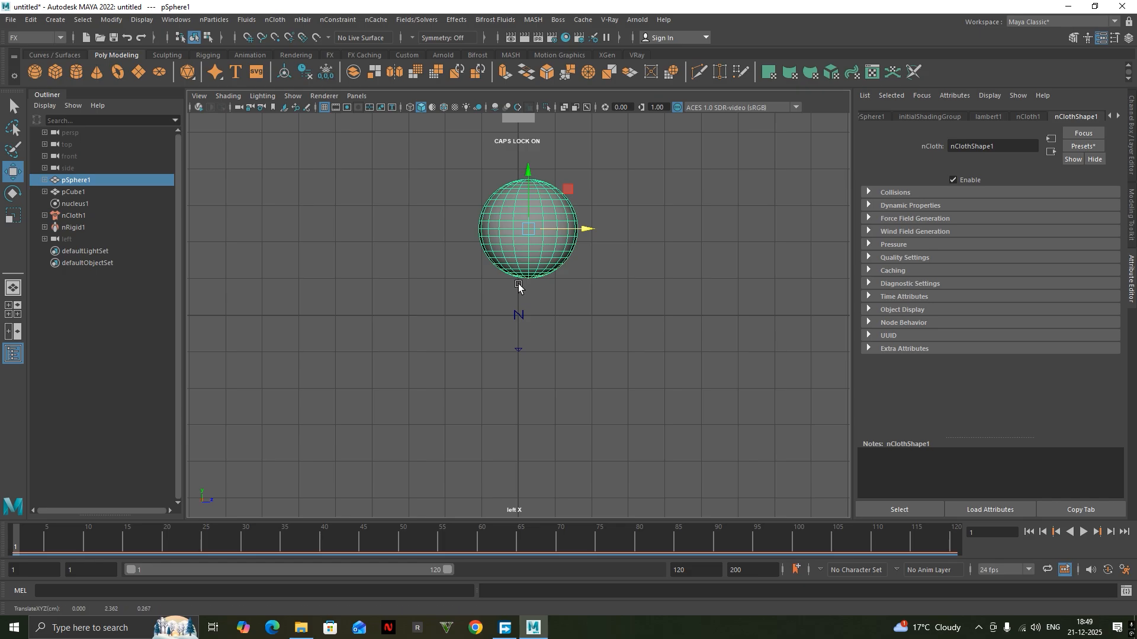
scroll(544, 188, up, 2)
alt+middle_drag(426, 266, 381, 422)
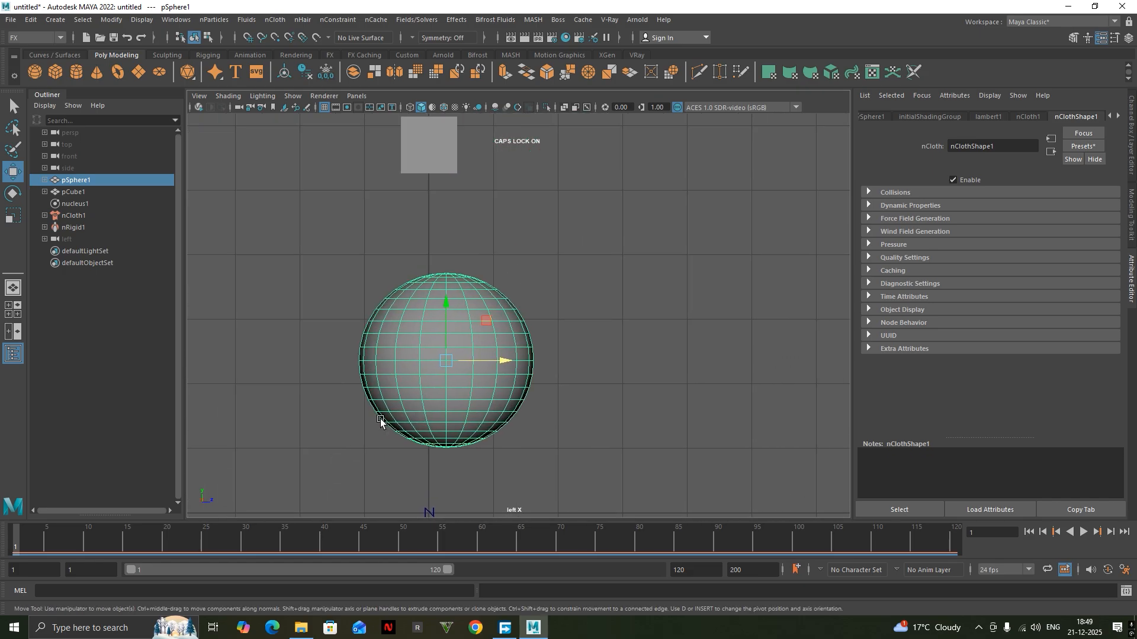
scroll(449, 294, up, 2)
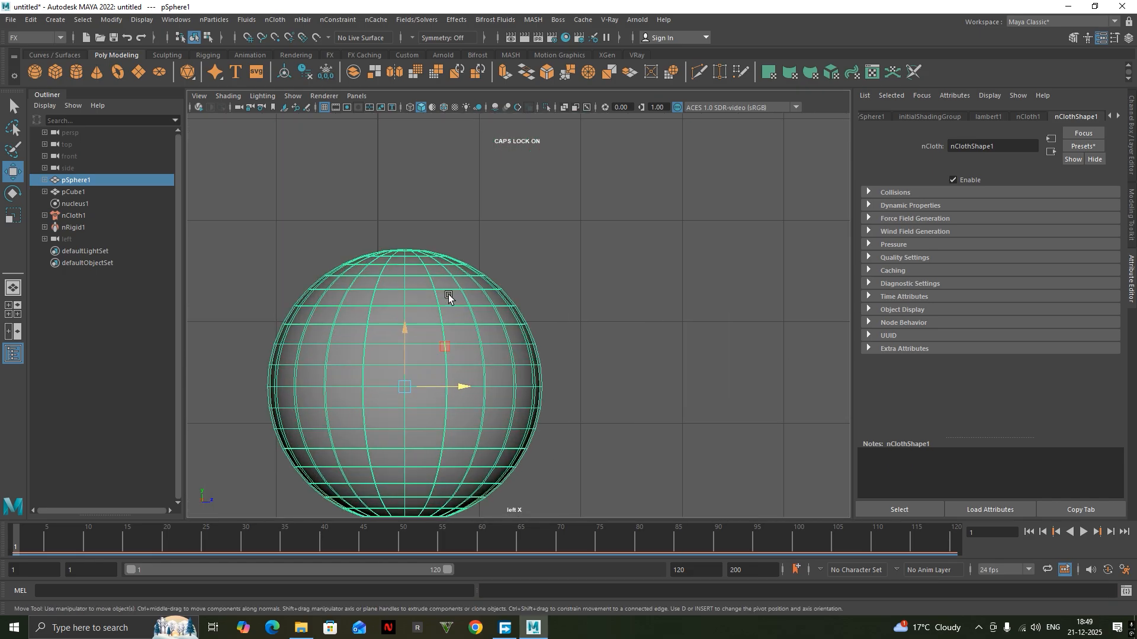
click(410, 108)
scroll(452, 329, down, 5)
scroll(451, 329, up, 5)
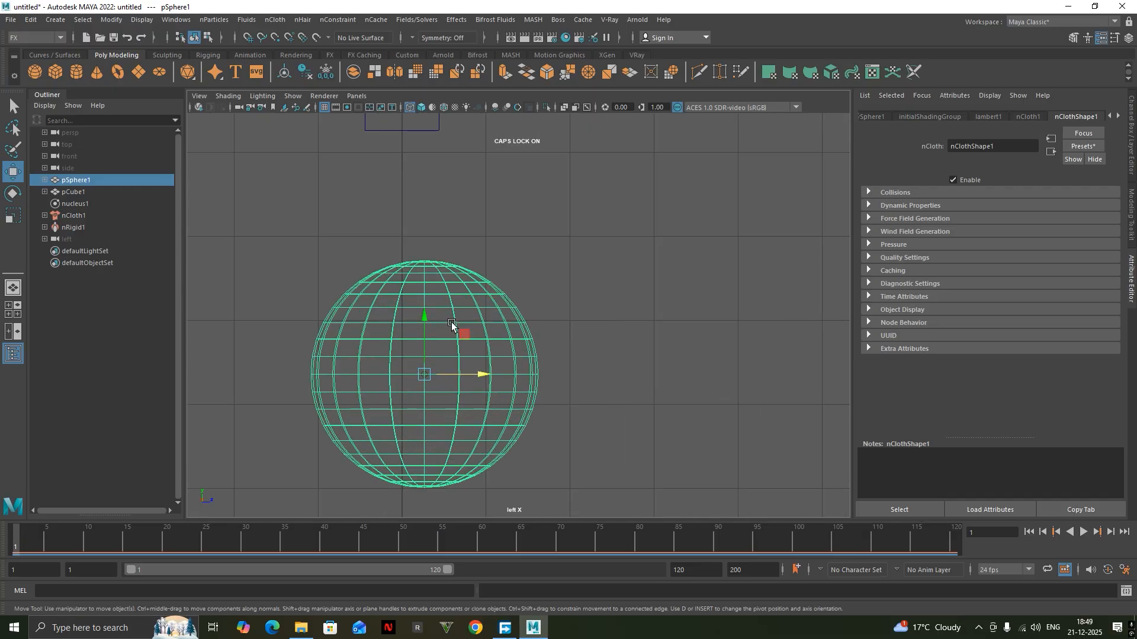
scroll(468, 299, down, 2)
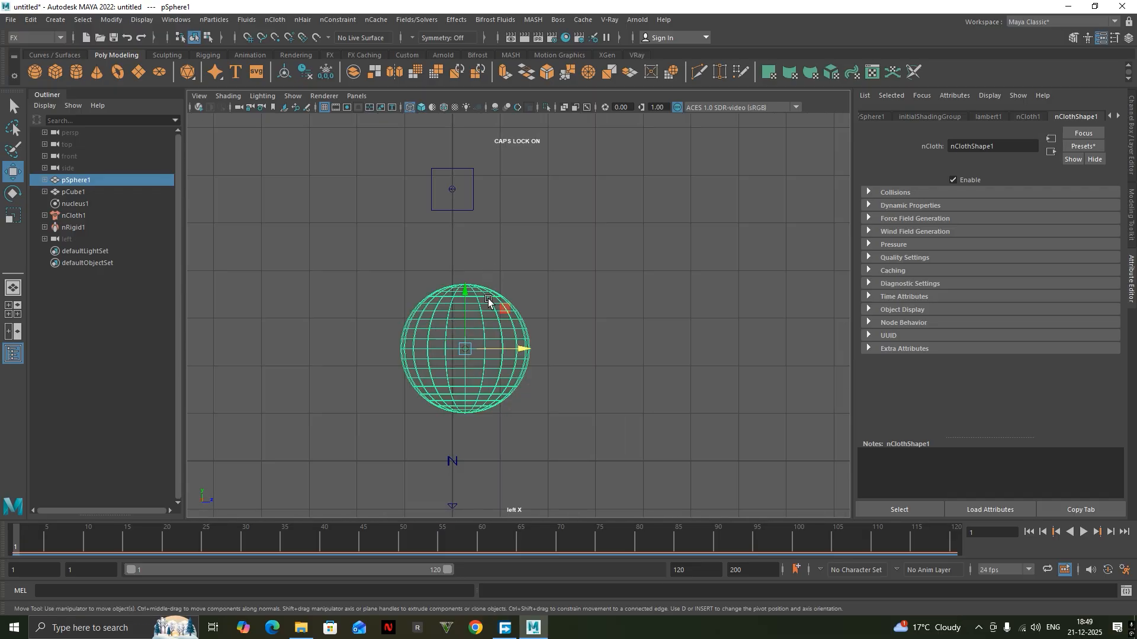
Switch the sphere to vertex selection and select the upper rings of vertices around its top pole.
right_drag(489, 299, 490, 301)
right_drag(538, 270, 512, 261)
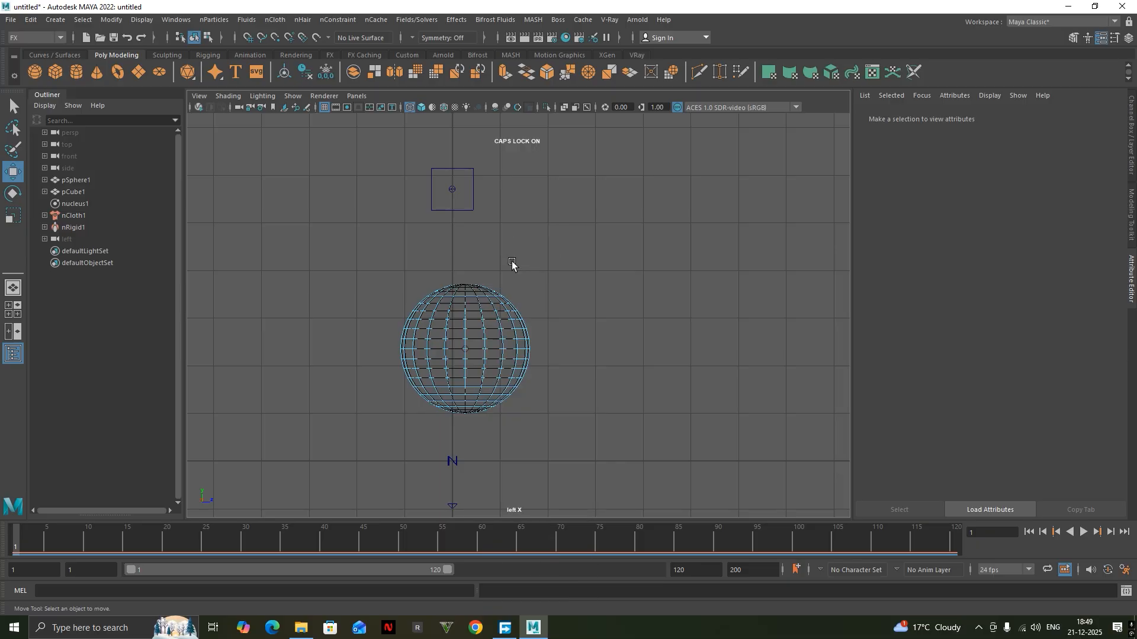
drag(419, 295, 418, 295)
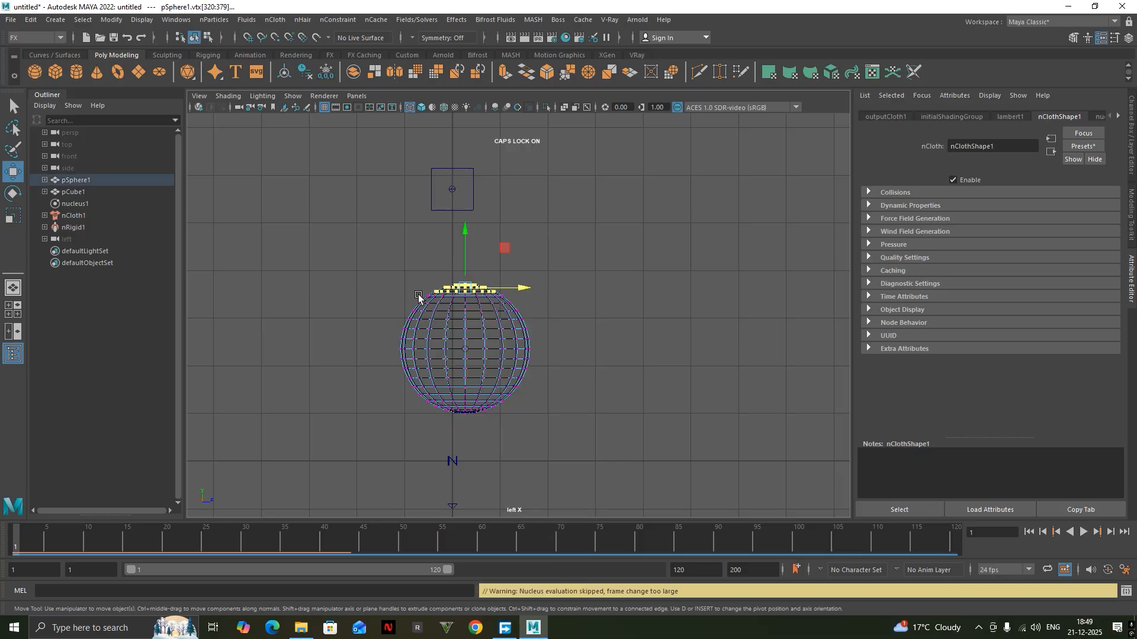
Return to the perspective view with smooth shading, keeping the sphere's top vertices selected.
key(space)
drag(500, 214, 507, 189)
click(421, 107)
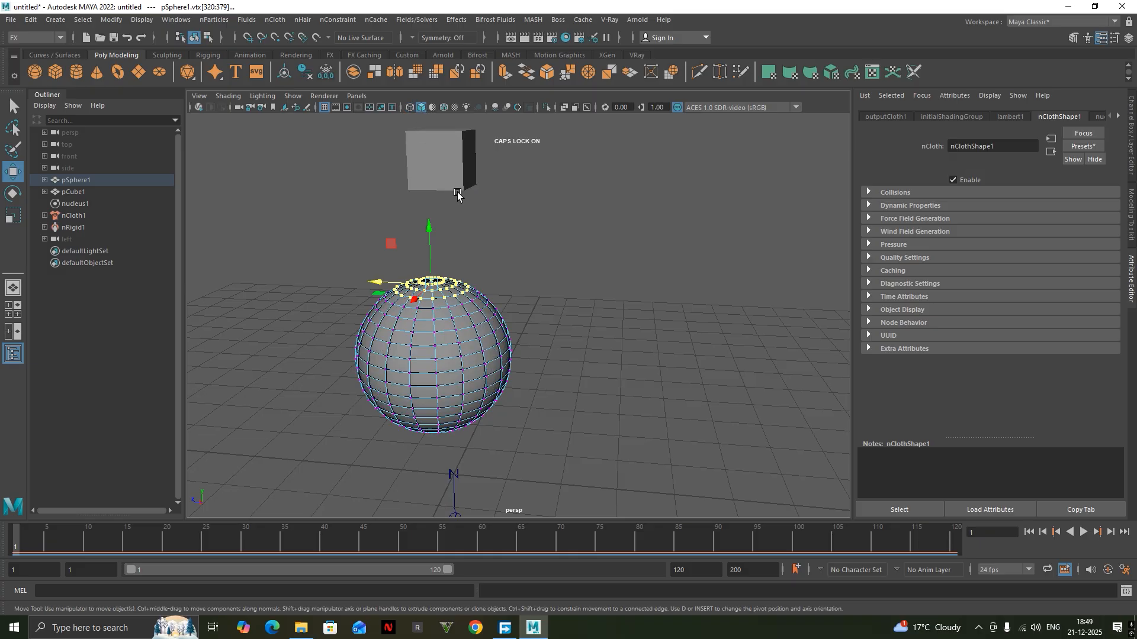
alt+drag(500, 248, 509, 328)
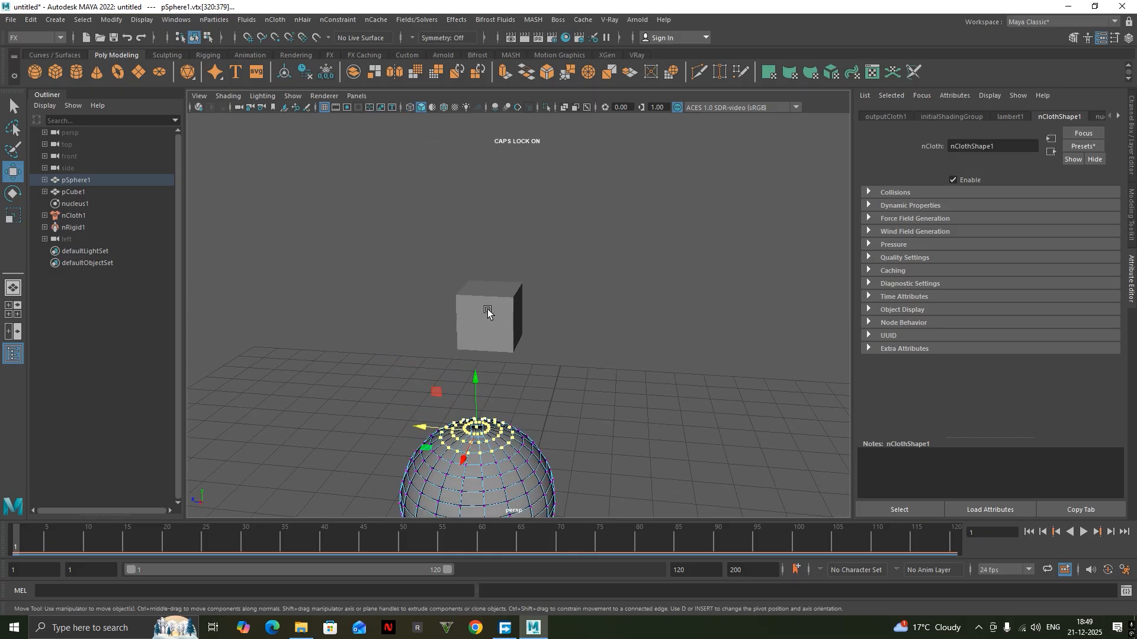
Add the cube to the vertex selection and attach the vertices to it with a Point to Surface nConstraint.
click(487, 312)
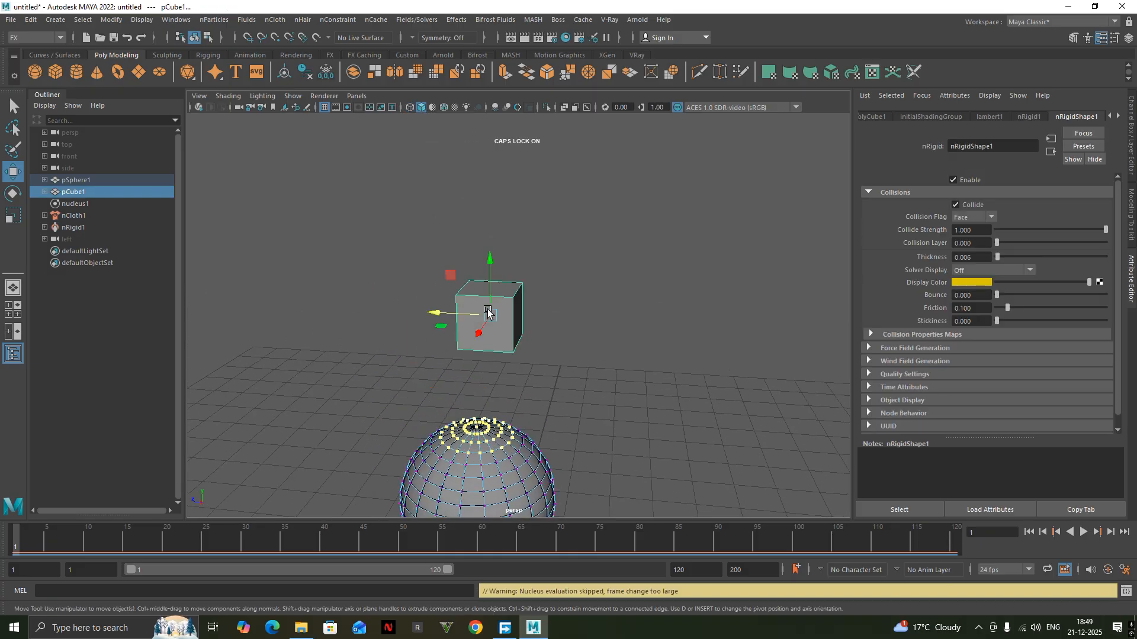
click(333, 20)
click(365, 84)
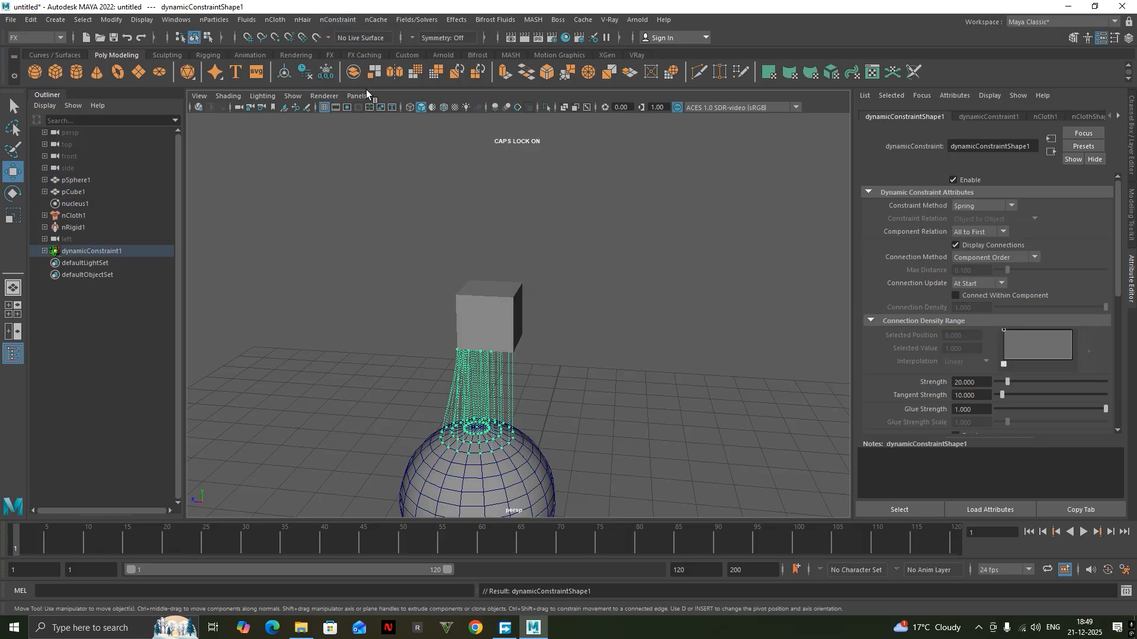
Play the simulation to check how the sphere hangs from the cube, then stop it and return to the start.
alt+drag(586, 397, 506, 319)
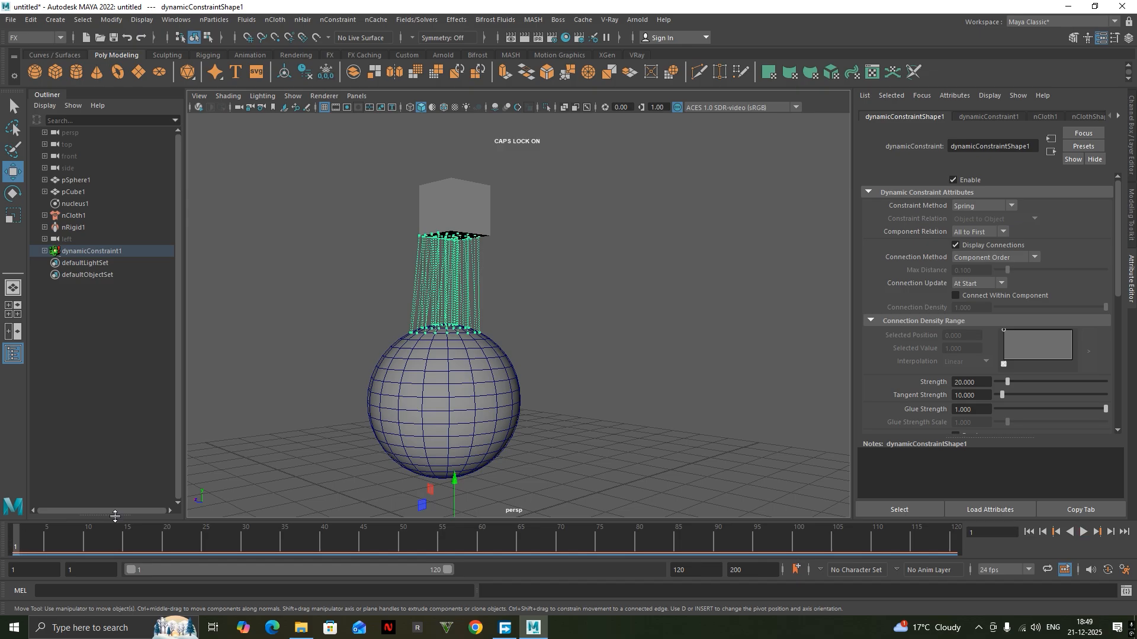
click(1085, 537)
alt+drag(655, 403, 616, 446)
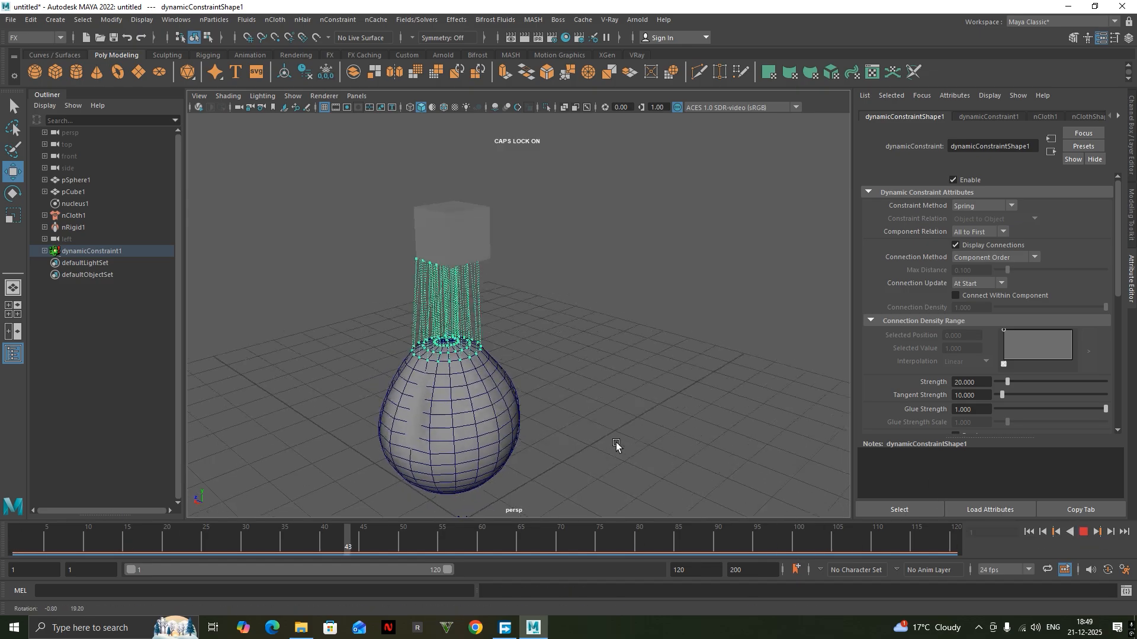
alt+middle_drag(616, 446, 694, 361)
alt+drag(660, 363, 732, 379)
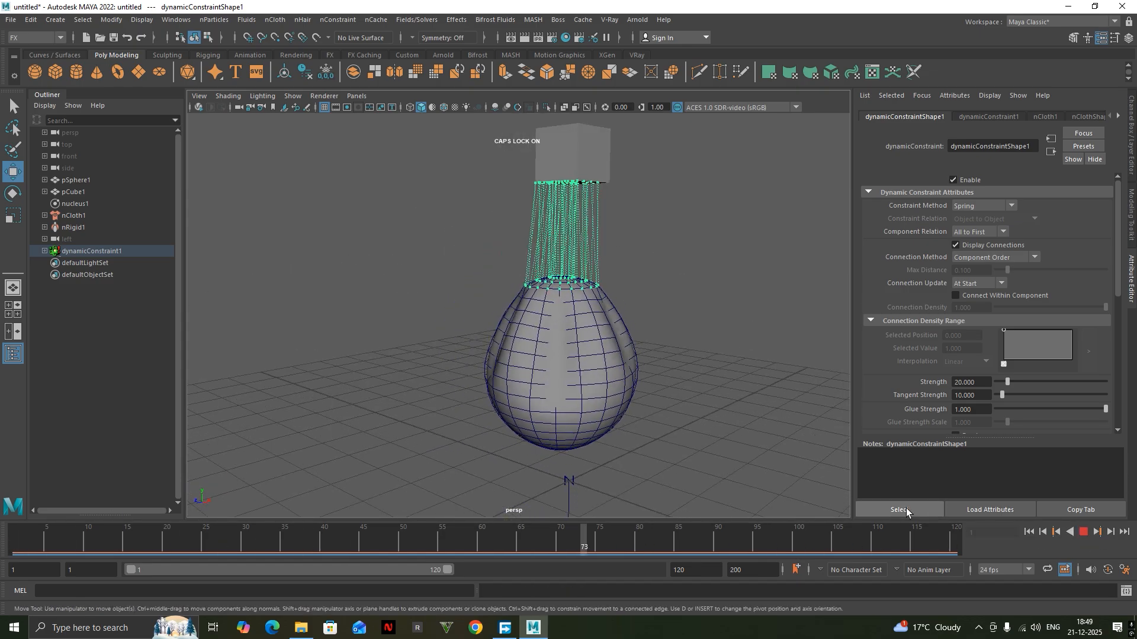
click(16, 532)
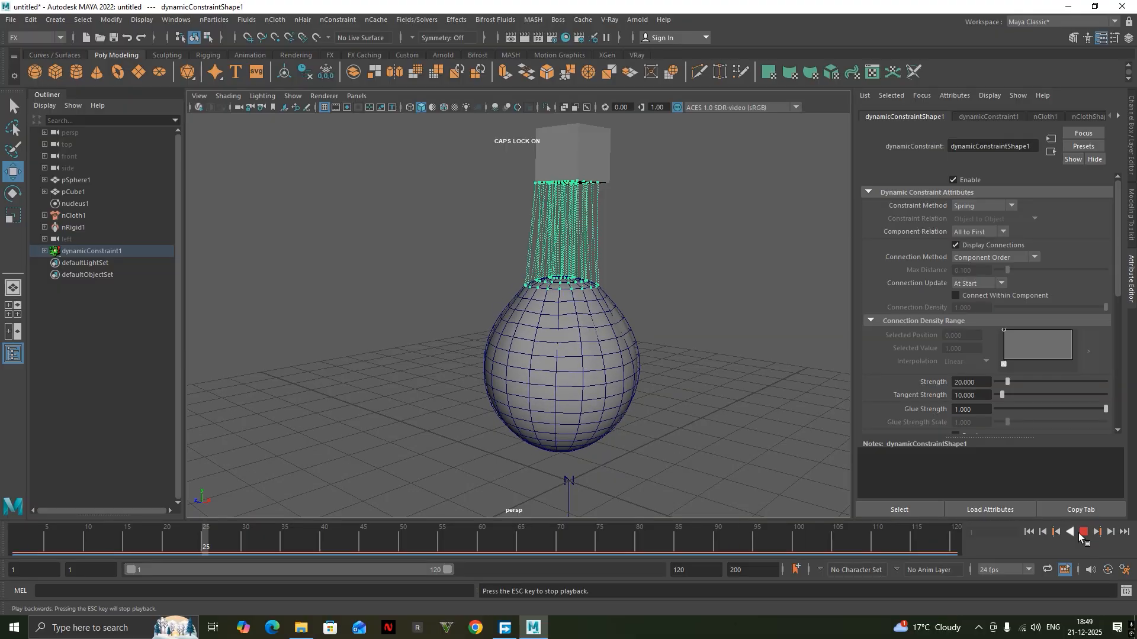
key(Escape)
Keyframe the cube at frame 1, and animate it moving along its Z axis toward the far side by frame 30.
alt+middle_drag(574, 166, 553, 217)
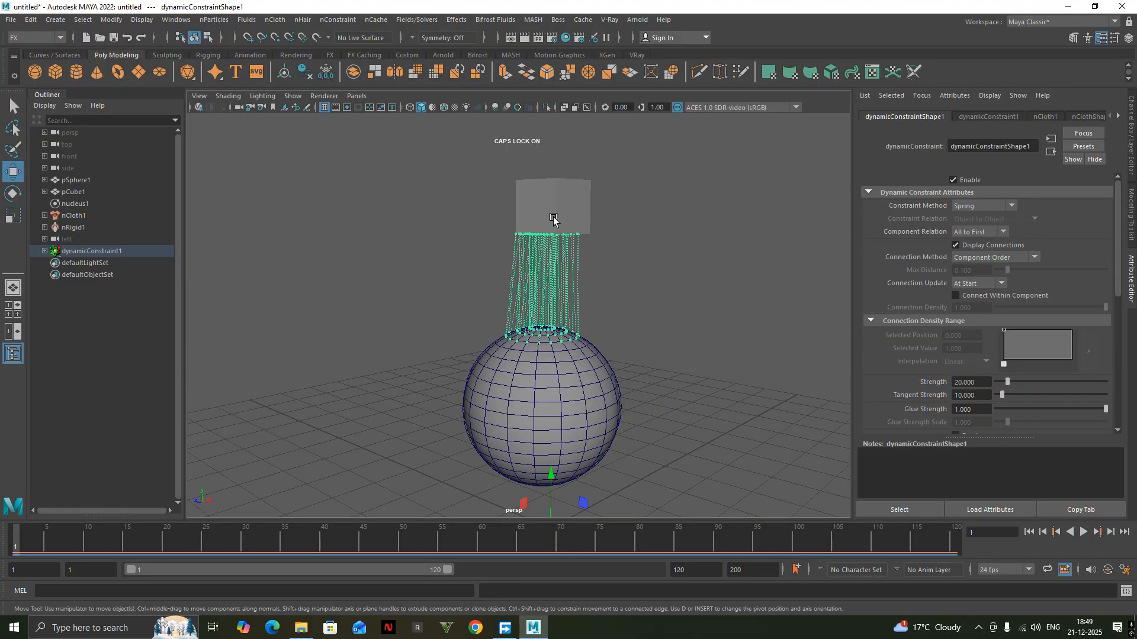
click(583, 210)
alt+drag(608, 320, 568, 333)
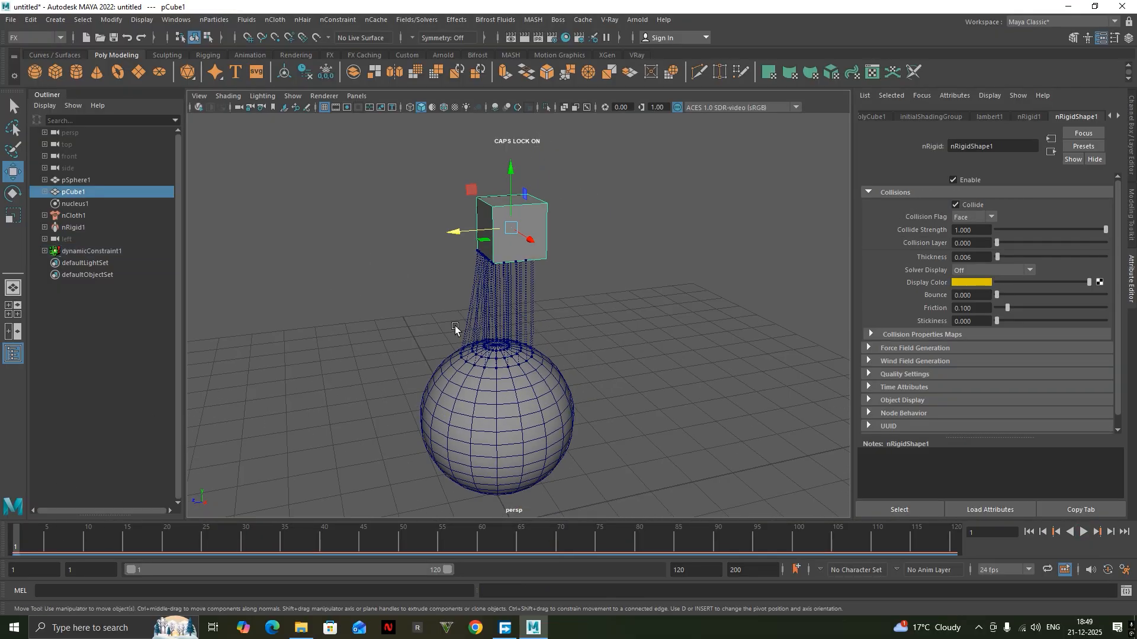
drag(23, 536, 244, 536)
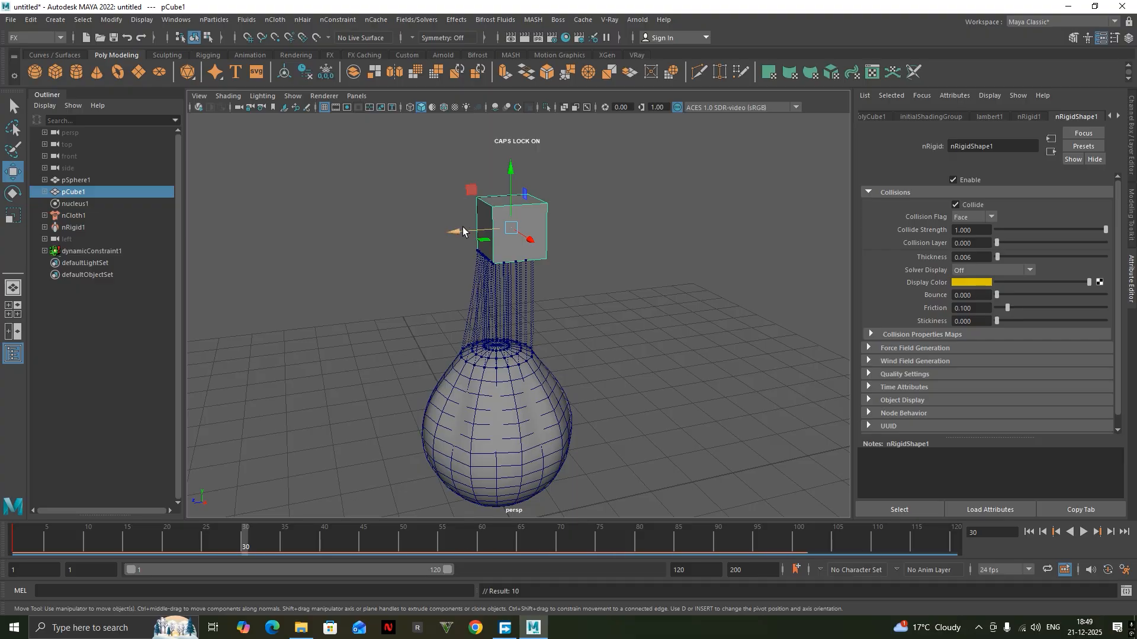
drag(463, 231, 724, 211)
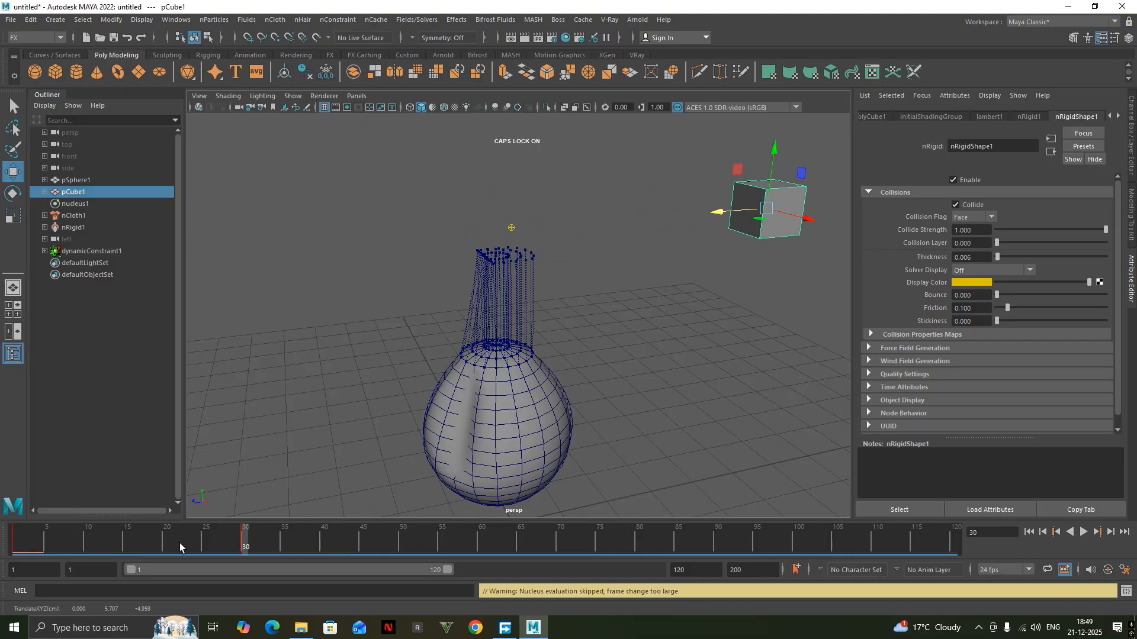
Play the simulation from frame 1 to check how the sphere follows the moving cube.
drag(212, 538, 11, 555)
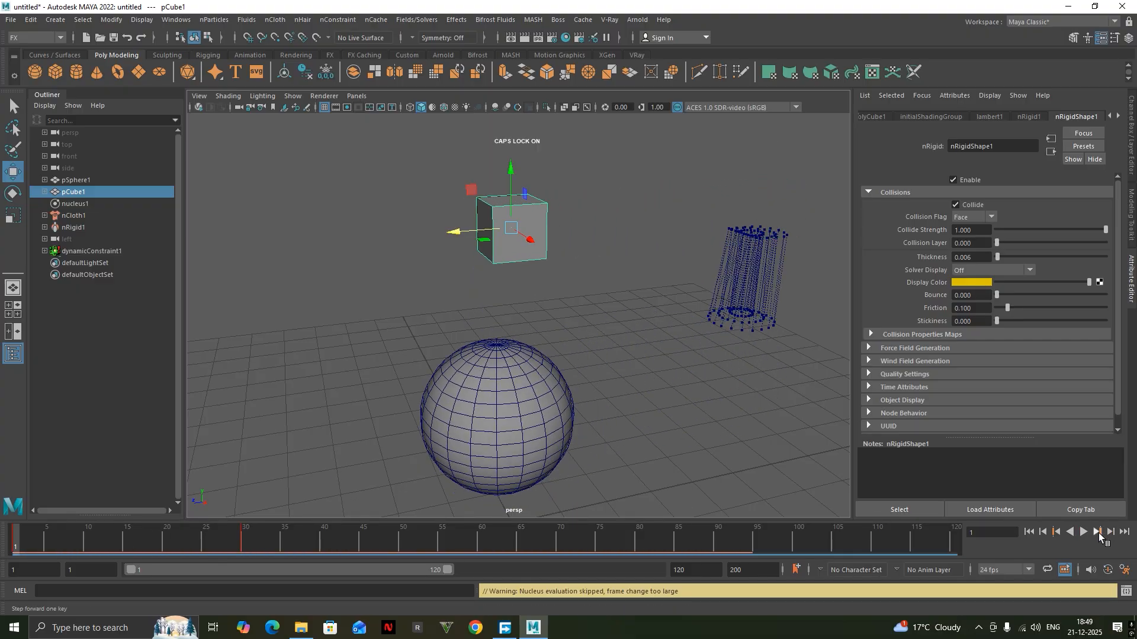
click(1082, 533)
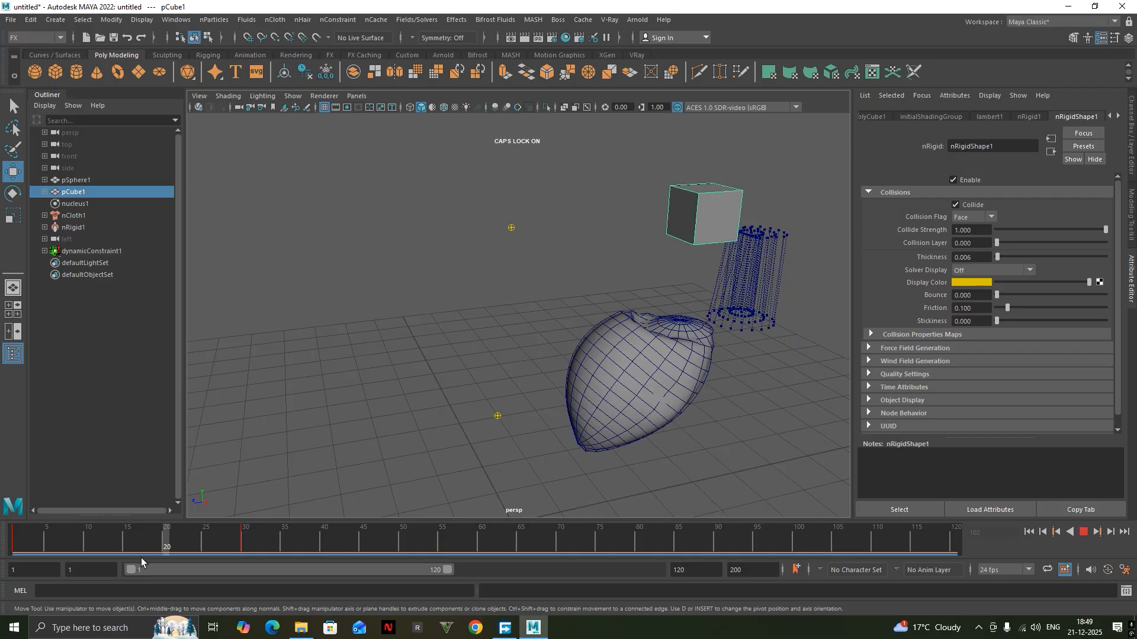
click(120, 546)
Set the timeline's playback speed to Play Every Frame, Max Real-time.
right_click(173, 537)
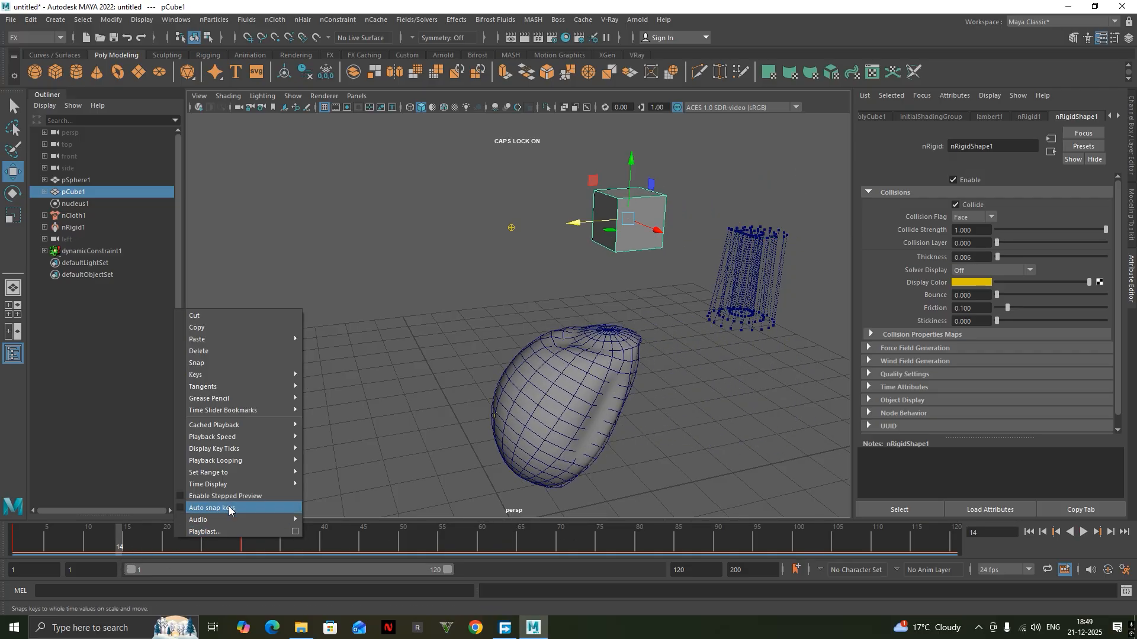
mouse_move(250, 464)
mouse_move(262, 439)
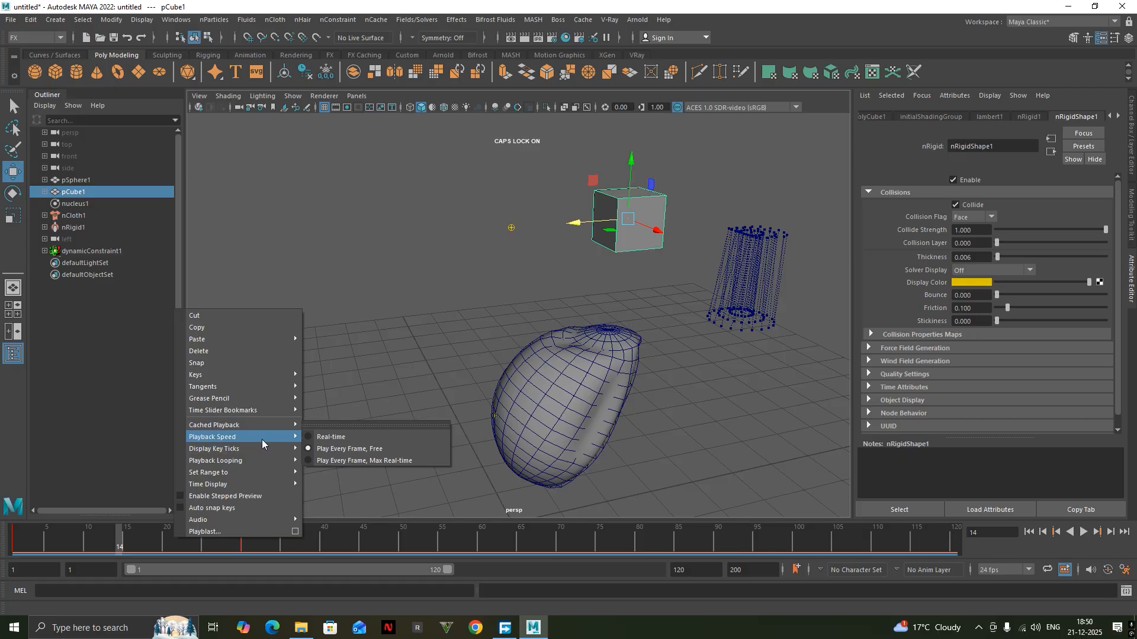
click(357, 460)
Replay the simulation from the start several times and watch the swinging sphere from a wider view and a side angle.
drag(183, 538, 0, 560)
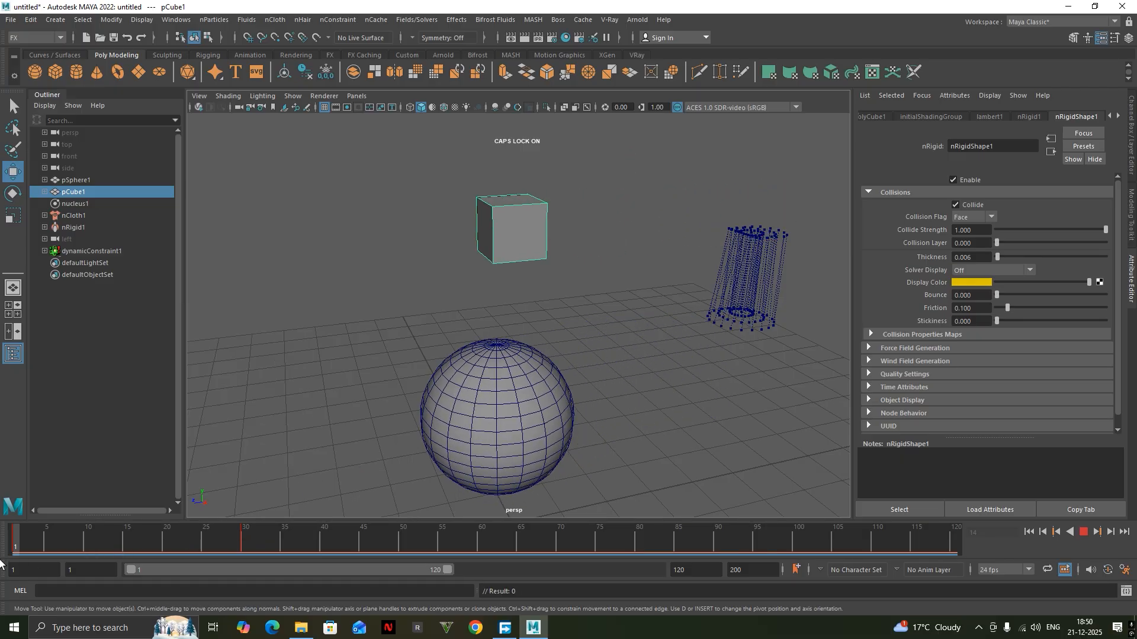
scroll(523, 358, down, 5)
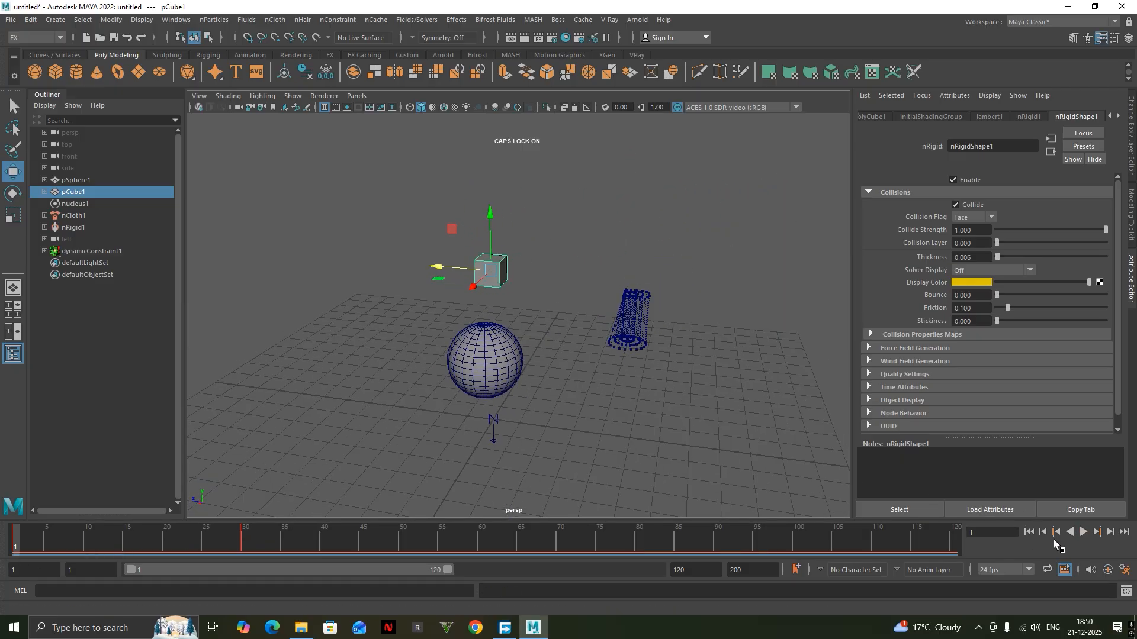
click(1085, 533)
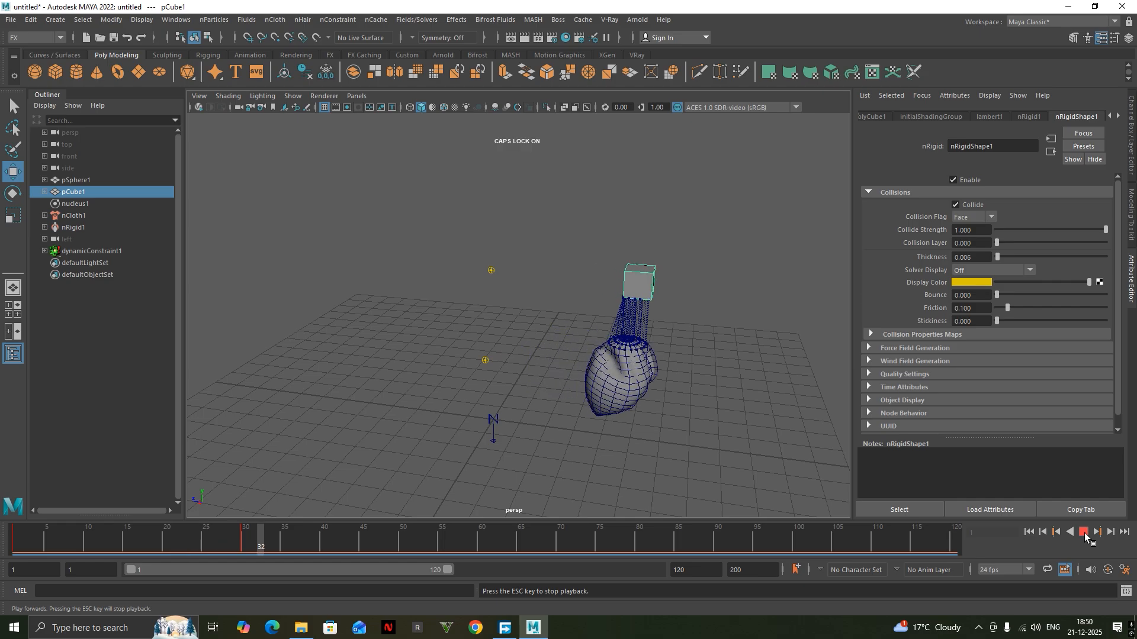
drag(366, 545, 12, 544)
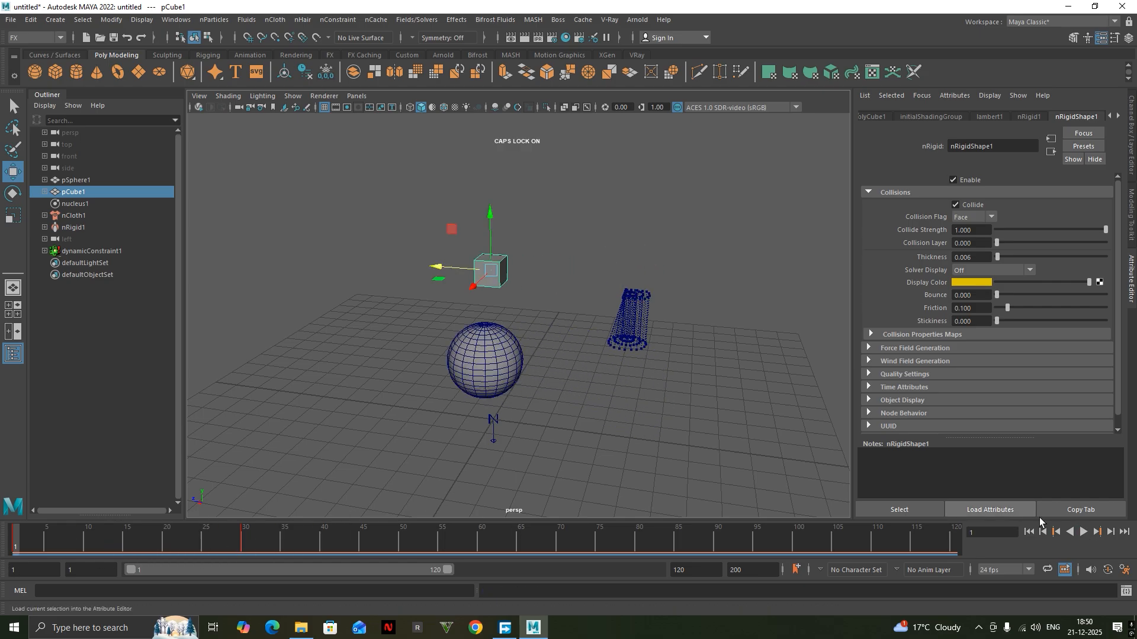
click(1085, 531)
alt+drag(736, 325, 455, 356)
alt+middle_drag(538, 359, 599, 362)
drag(261, 541, 0, 575)
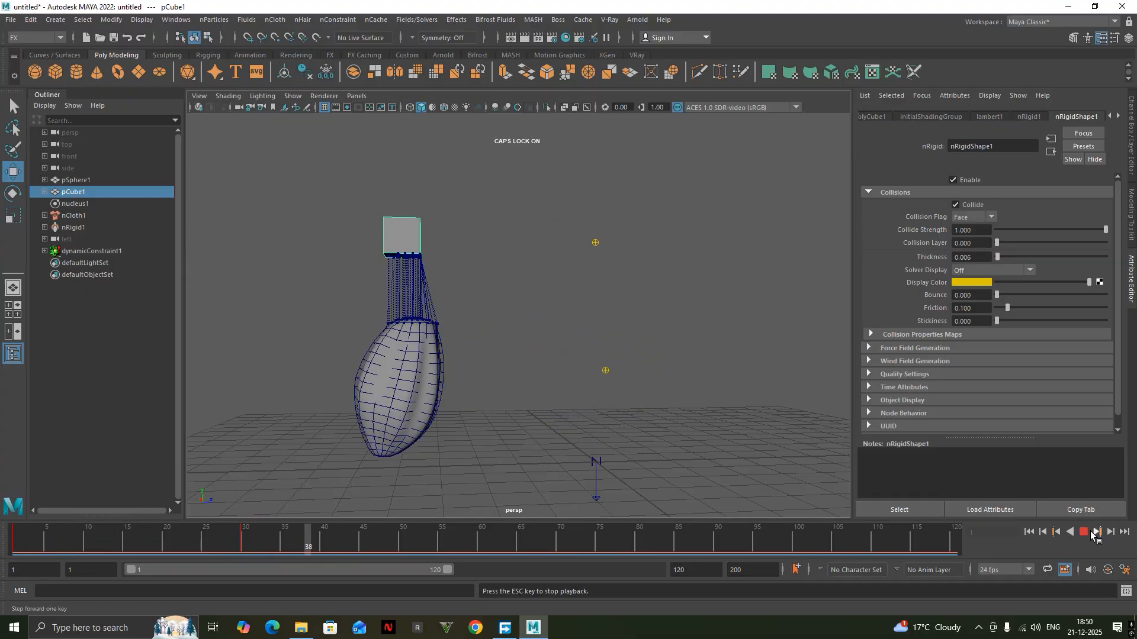
click(1088, 531)
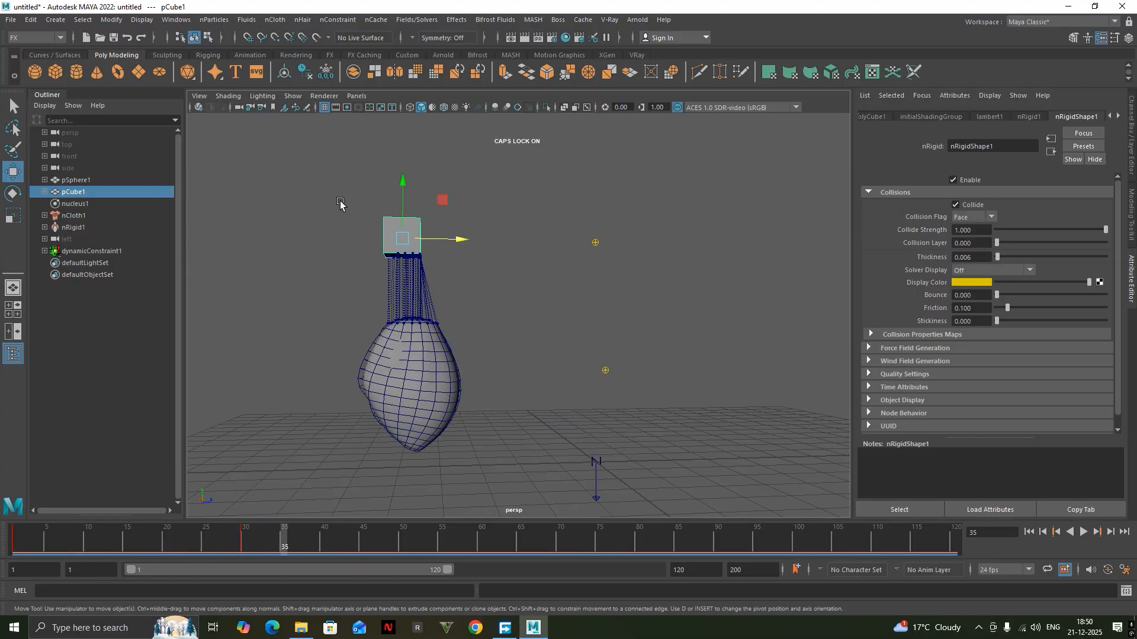
Select the sphere and apply the beachBall preset to its nCloth shape.
alt+drag(334, 271, 612, 284)
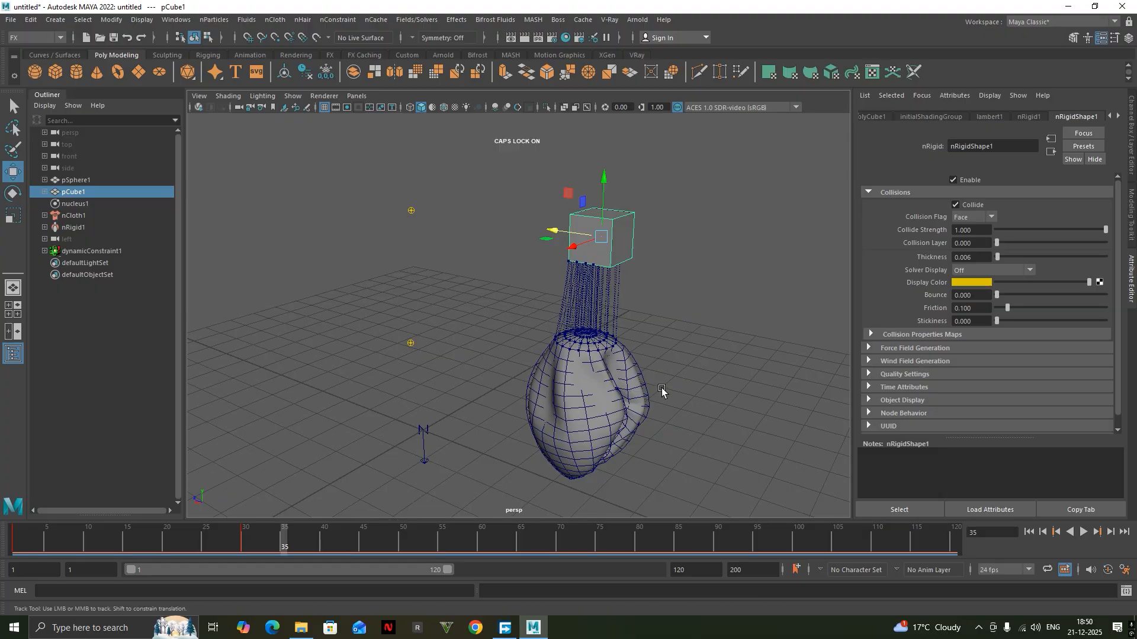
alt+drag(662, 389, 614, 331)
scroll(637, 323, up, 5)
alt+middle_drag(662, 315, 536, 309)
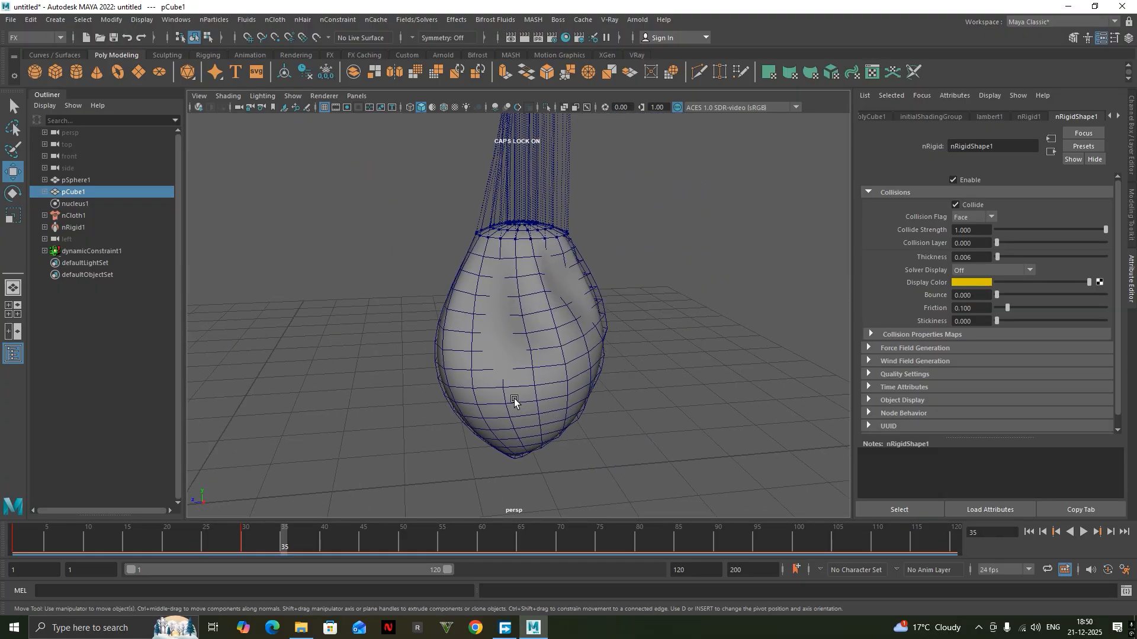
click(554, 341)
click(1068, 146)
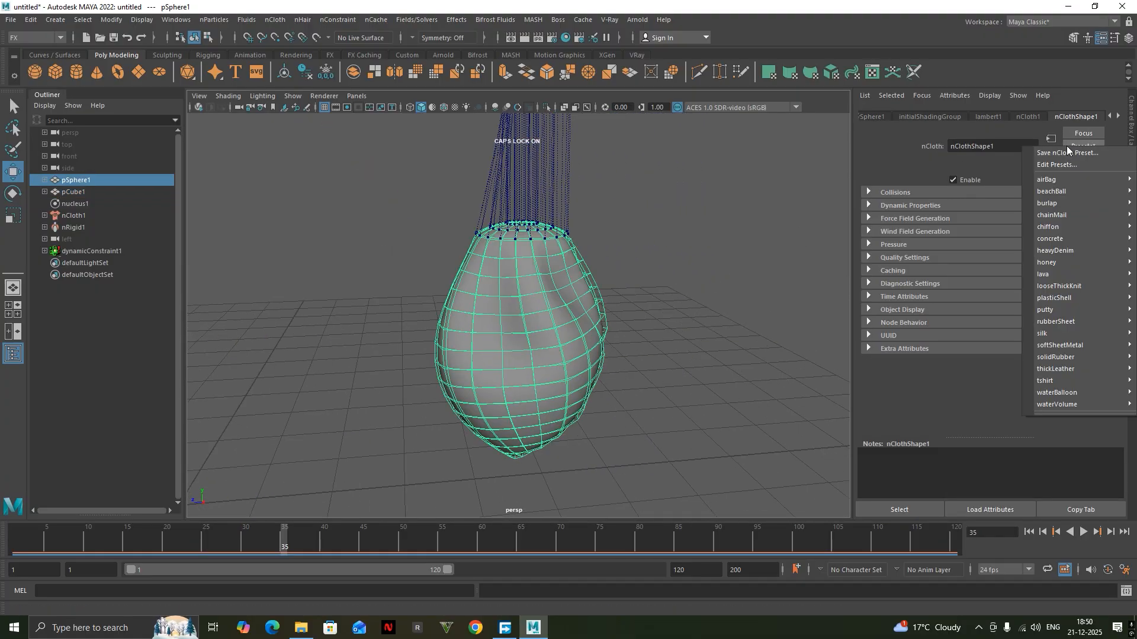
mouse_move(1042, 191)
click(952, 203)
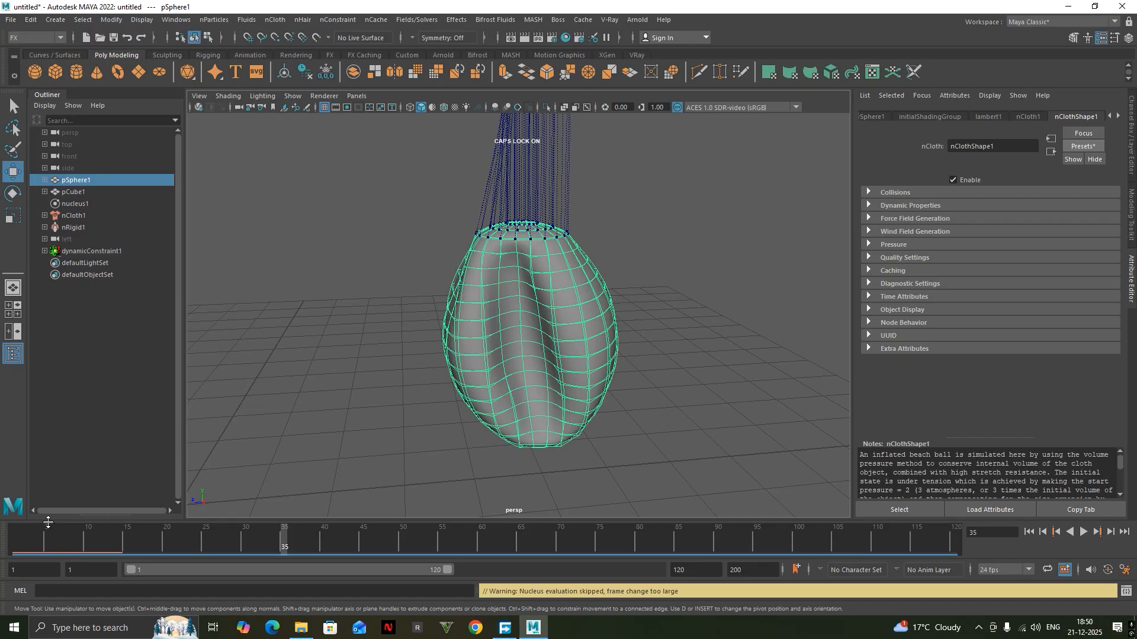
Play the simulation to examine how the sphere behaves with the beachBall preset, and stop it.
click(1083, 532)
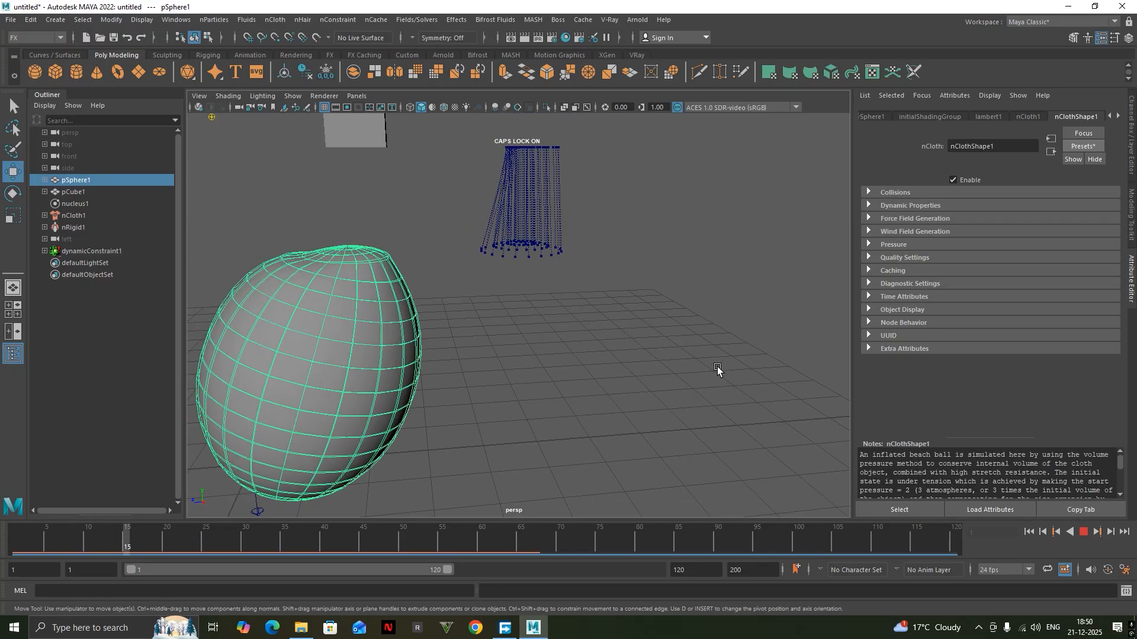
scroll(611, 325, down, 4)
alt+drag(611, 325, 586, 398)
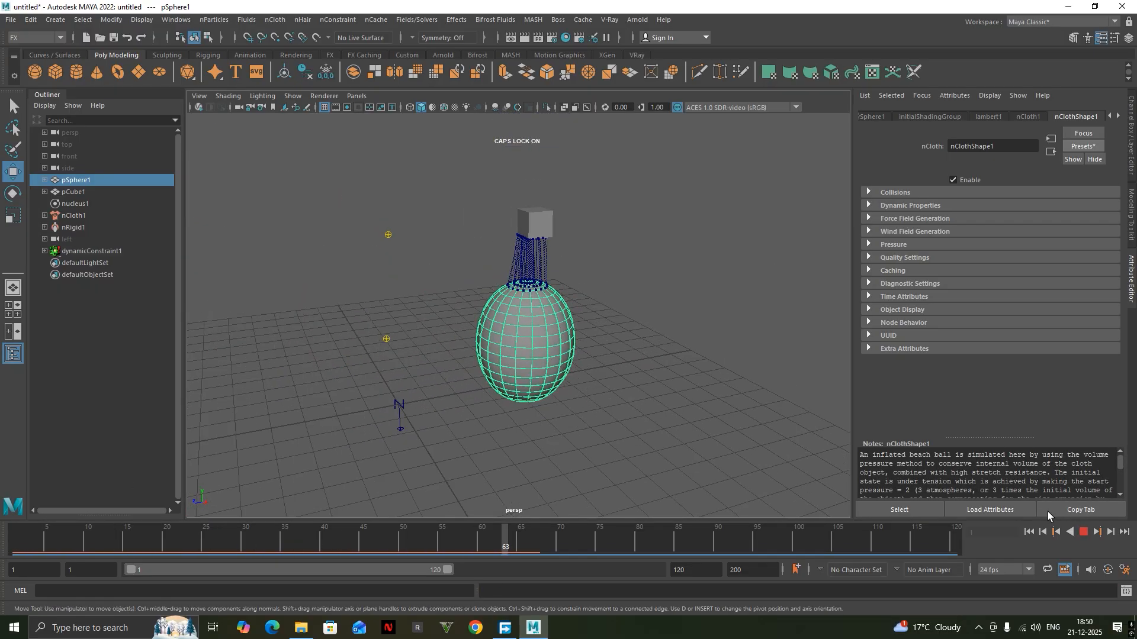
click(1084, 533)
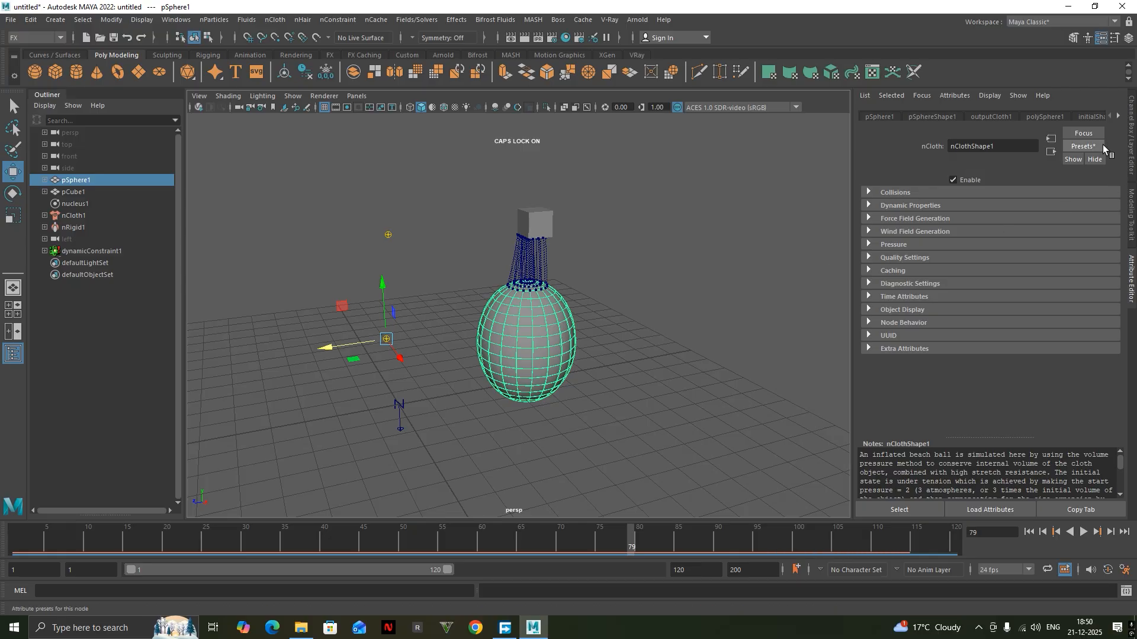
Apply the silk preset to the sphere's nCloth shape.
click(1084, 146)
mouse_move(1053, 334)
click(1009, 335)
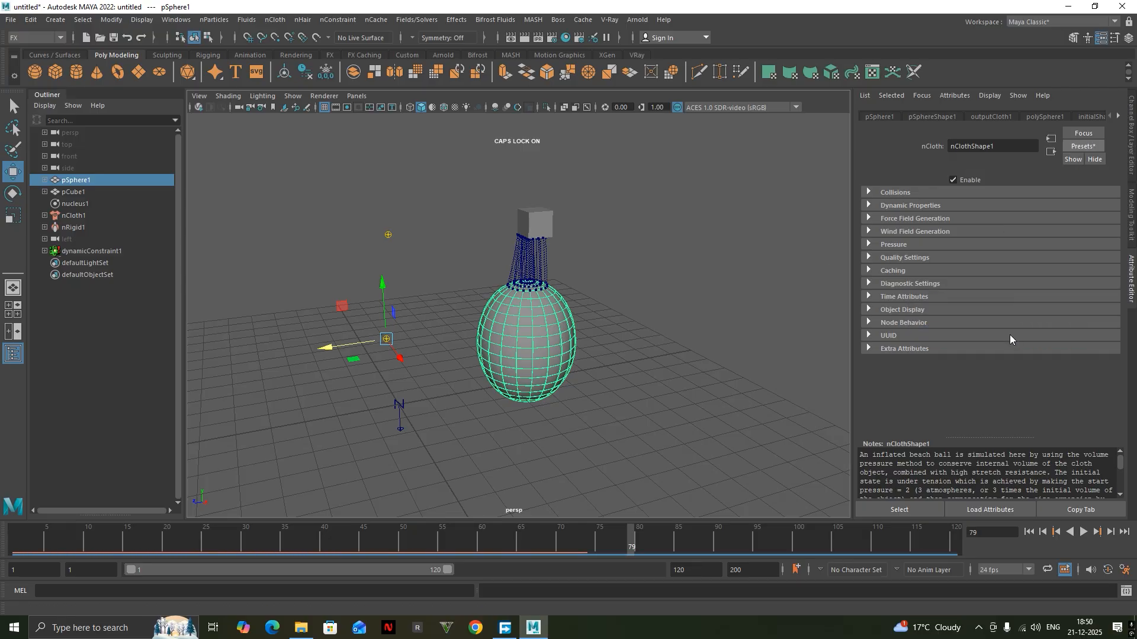
Play the simulation from frame 1 to examine the silk sphere's motion, stop it, and clear the selection.
drag(24, 536, 7, 536)
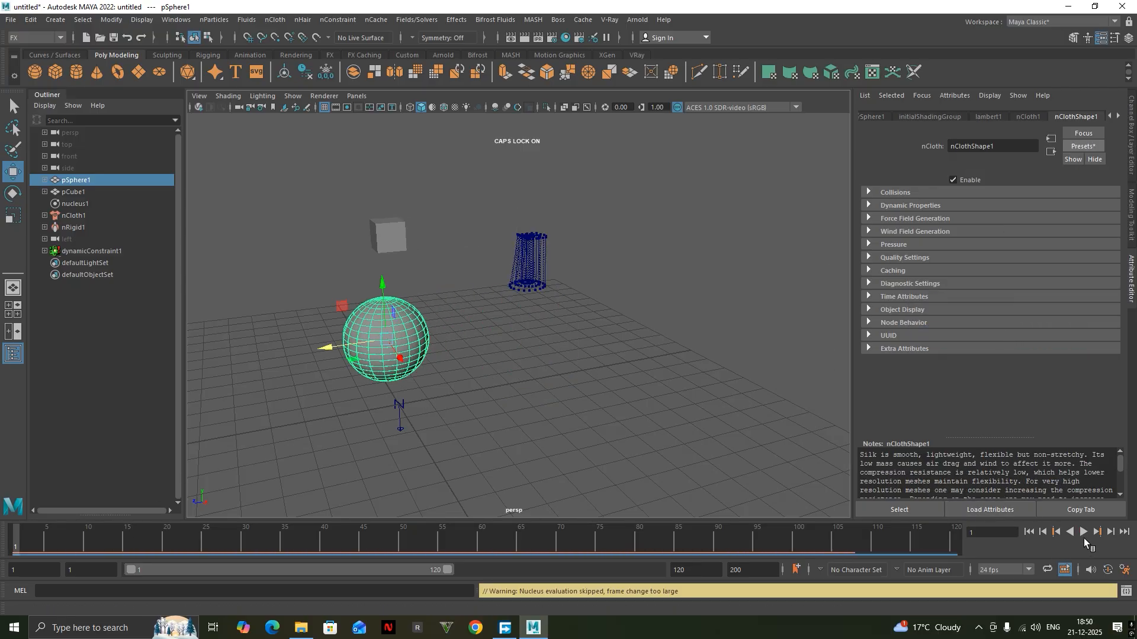
click(1083, 535)
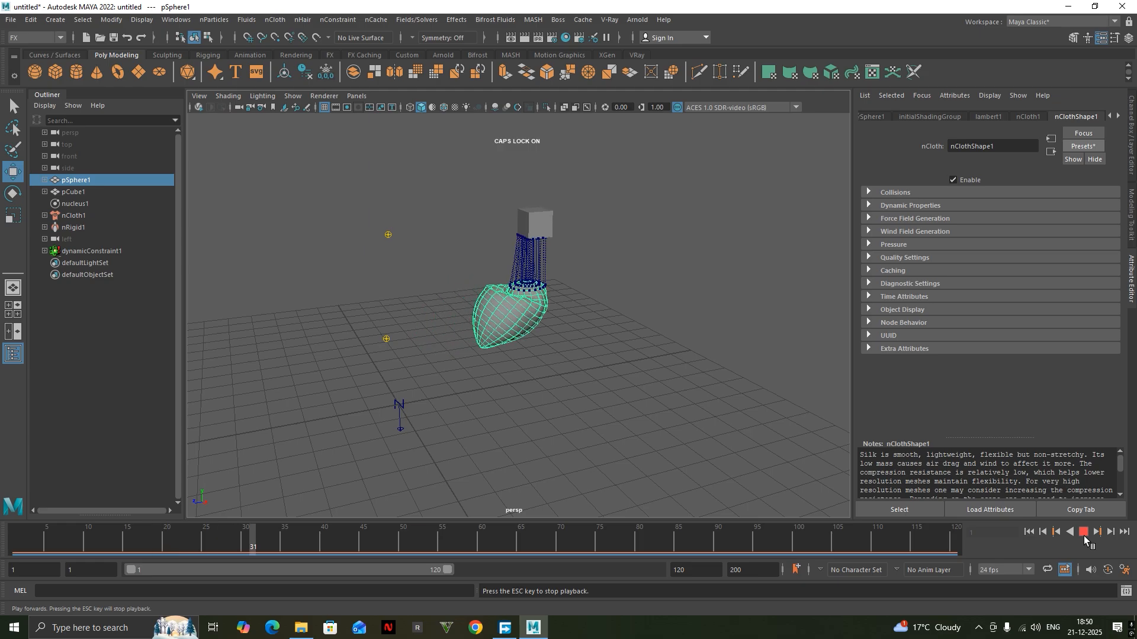
click(1083, 535)
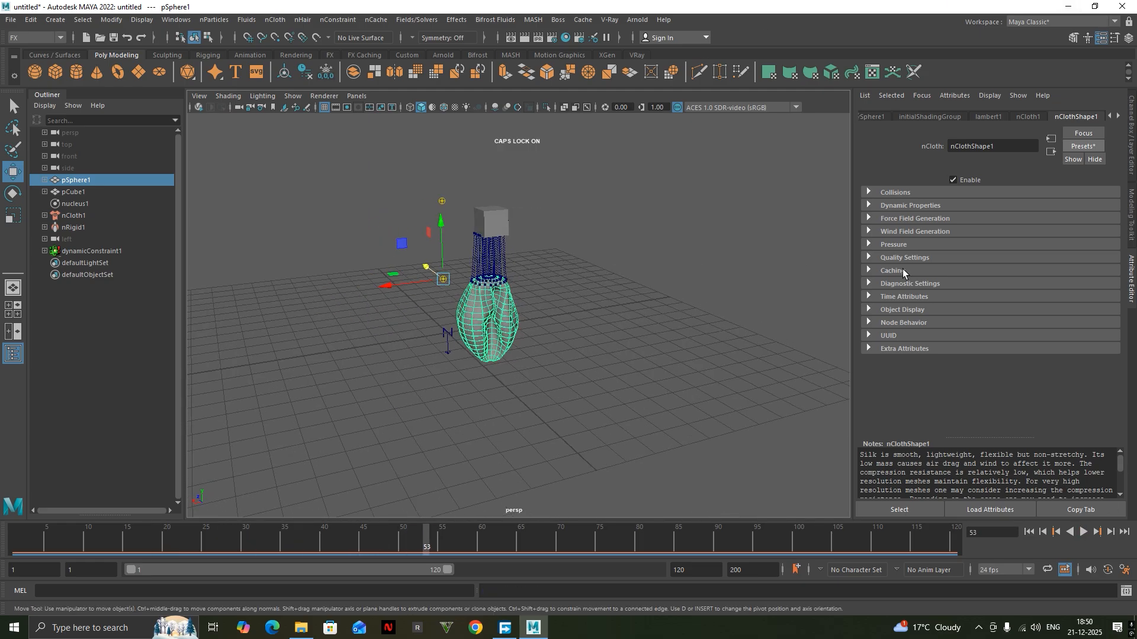
alt+drag(407, 254, 497, 318)
click(485, 313)
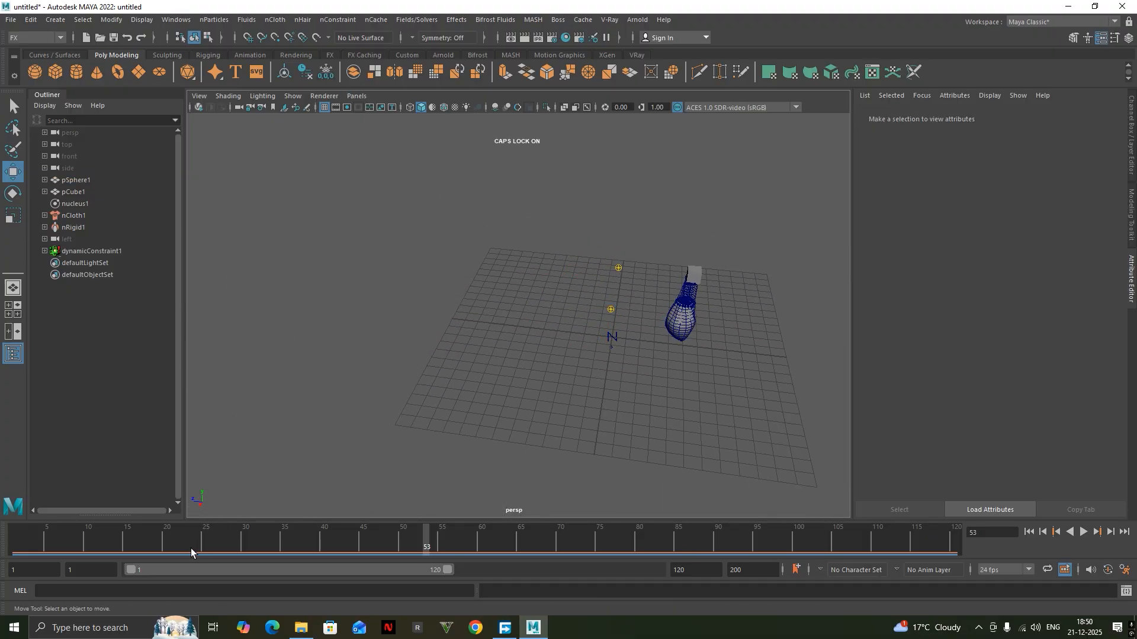
click(325, 19)
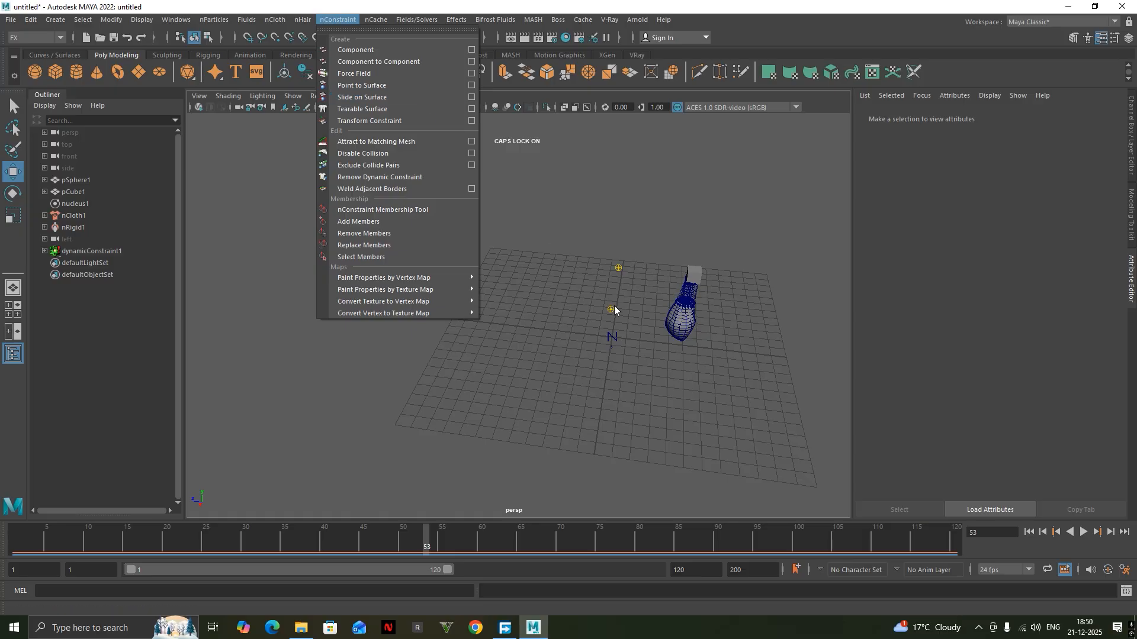
click(561, 319)
alt+drag(560, 320, 399, 278)
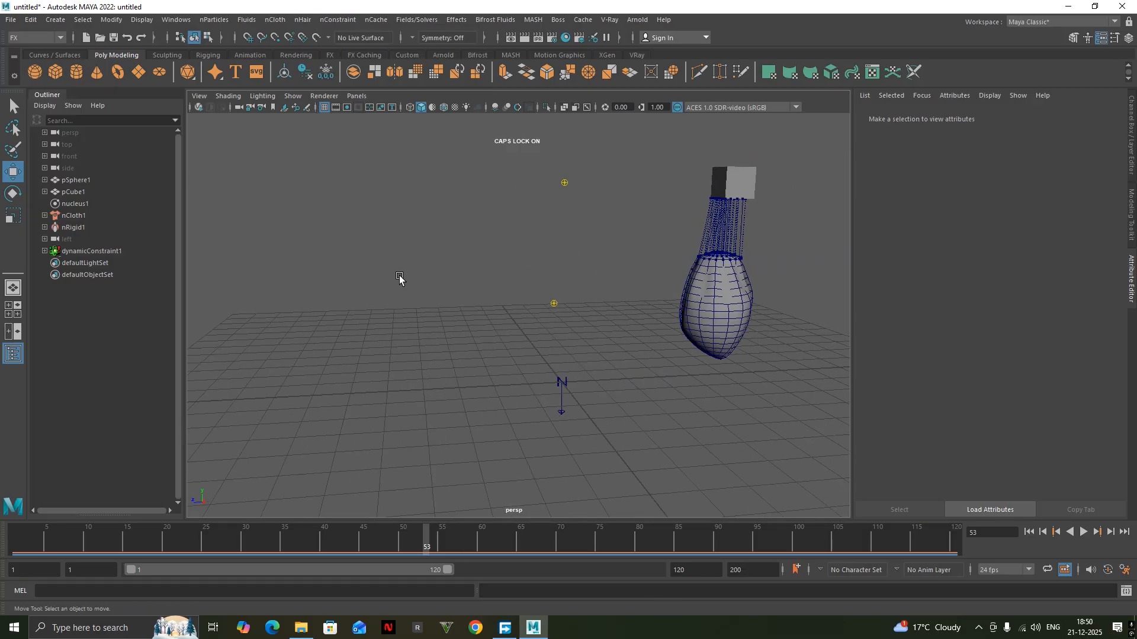
Create a polygon cone, scale it up uniformly, raise it about 2.7 units, and move it along Z away from the sphere.
click(96, 72)
key(r)
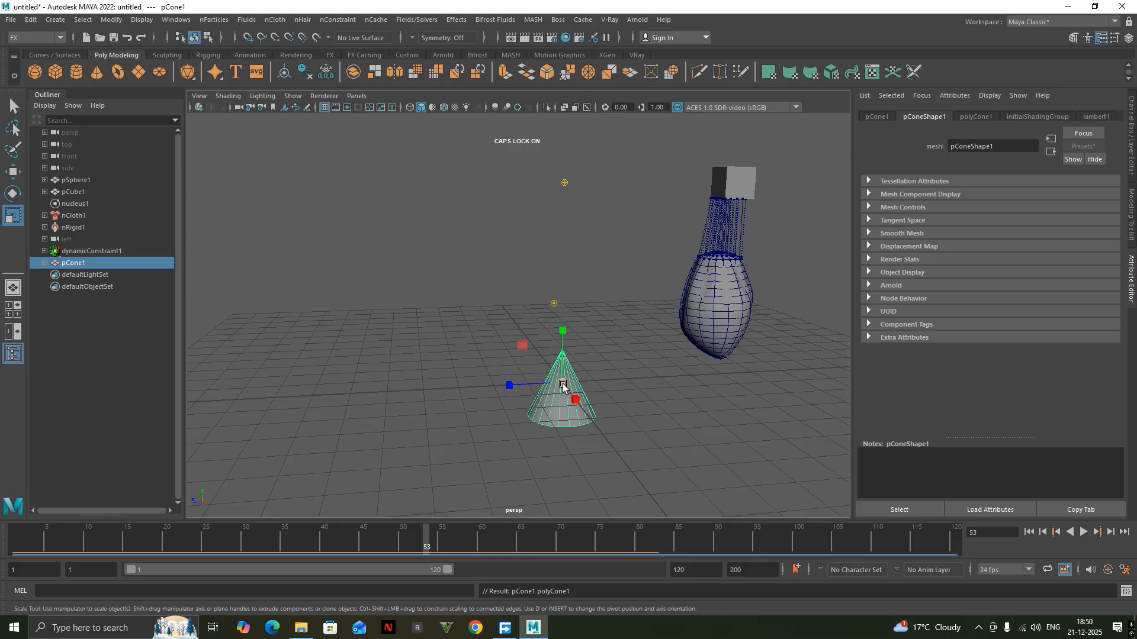
drag(562, 383, 622, 375)
key(w)
drag(564, 346, 561, 253)
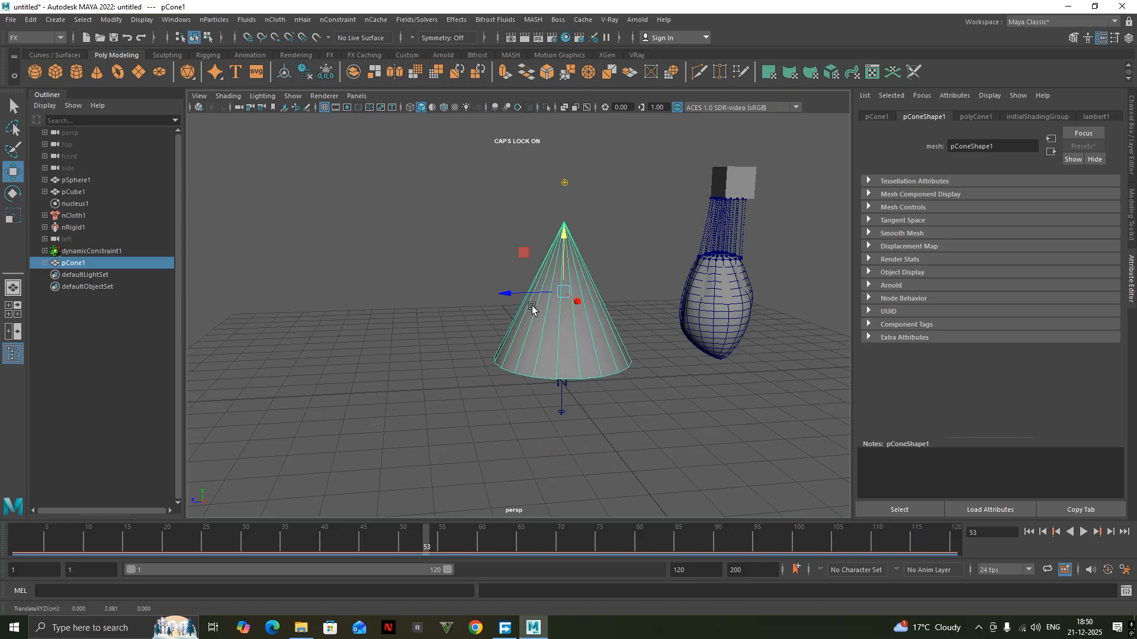
drag(530, 296, 249, 294)
Create a polygon plane, scale it up uniformly, and raise it about 2.7 units above the grid.
alt+drag(320, 275, 192, 151)
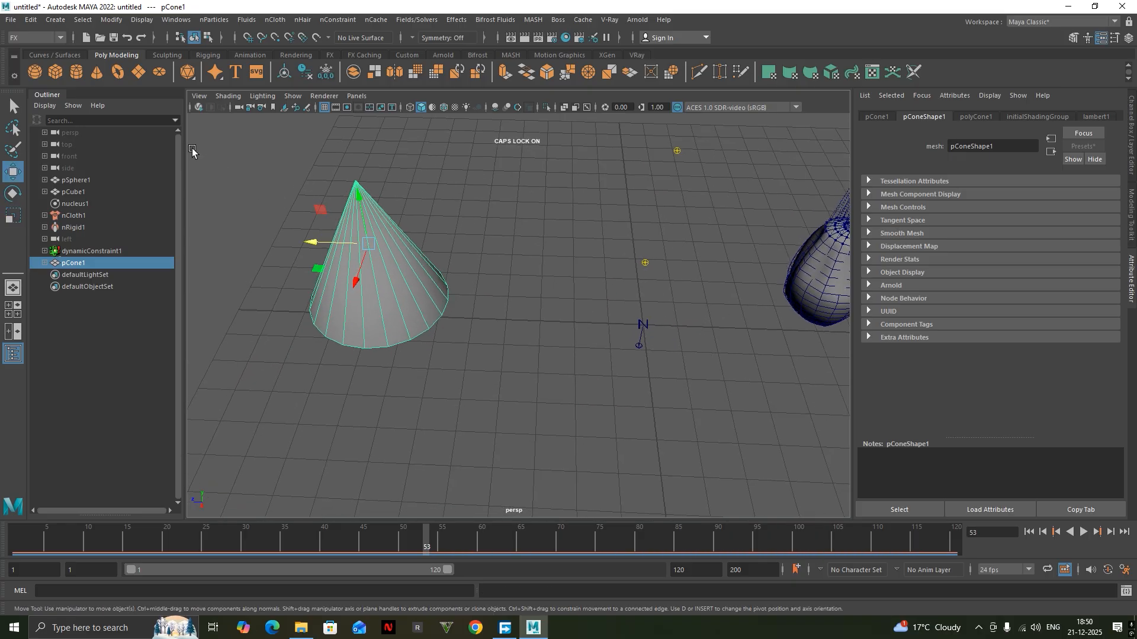
click(141, 74)
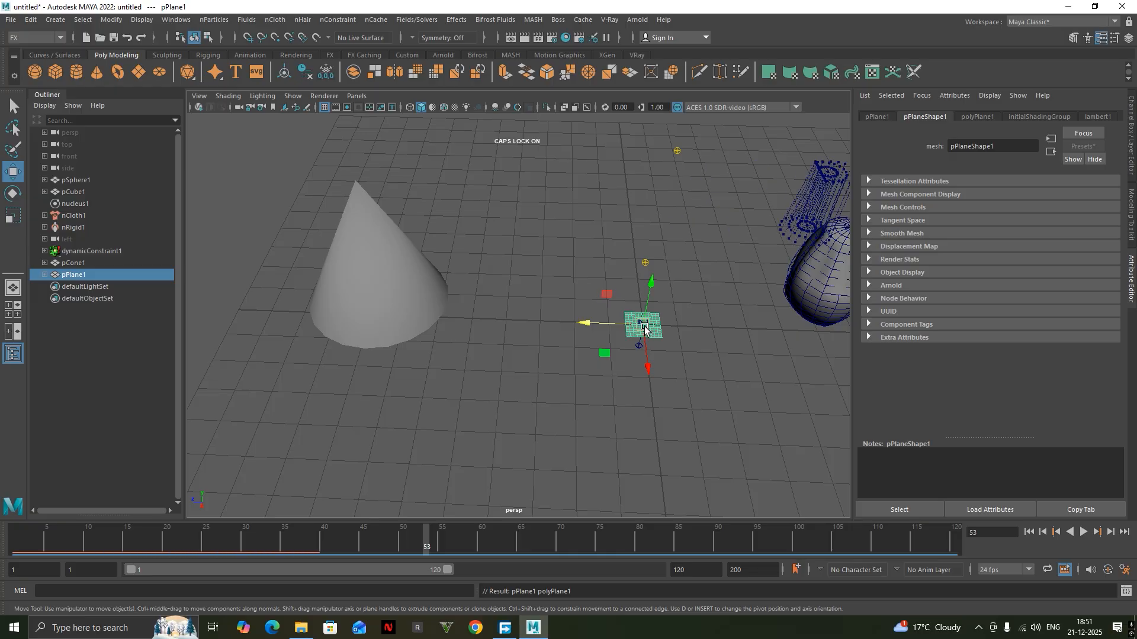
key(r)
drag(642, 325, 741, 301)
key(w)
drag(652, 283, 663, 209)
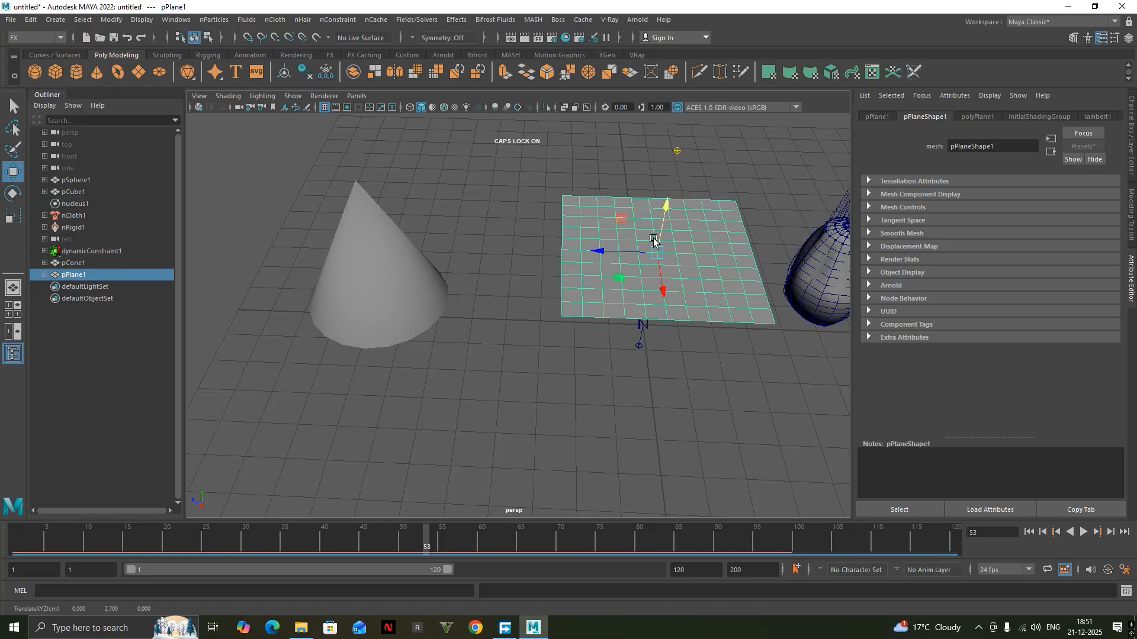
Reduce the plane's width and height subdivisions to 1 each.
key(r)
alt+drag(601, 283, 654, 245)
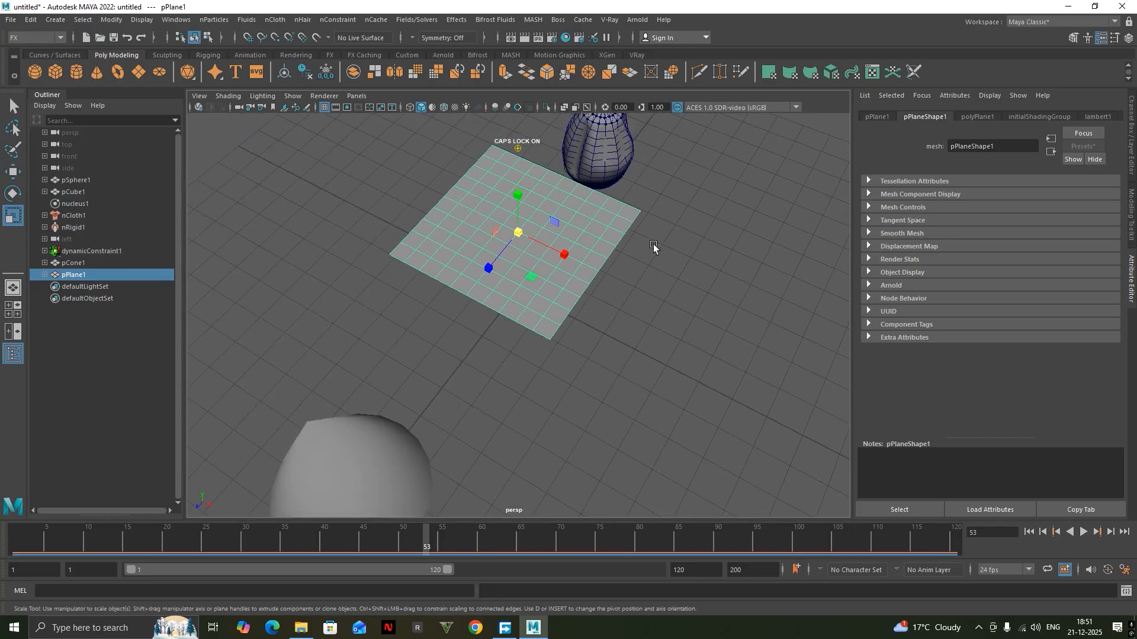
click(888, 115)
click(925, 116)
click(975, 115)
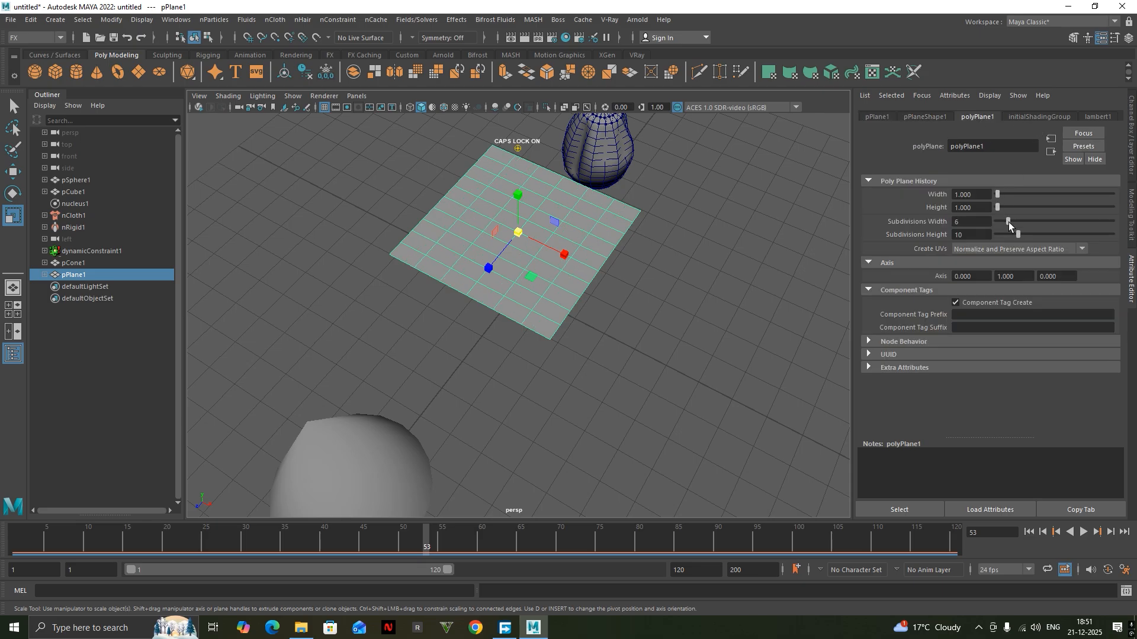
drag(1017, 234, 996, 236)
Taper the plane by scaling the two corner vertices of its cone-side edge closer together along X.
right_drag(779, 248, 754, 243)
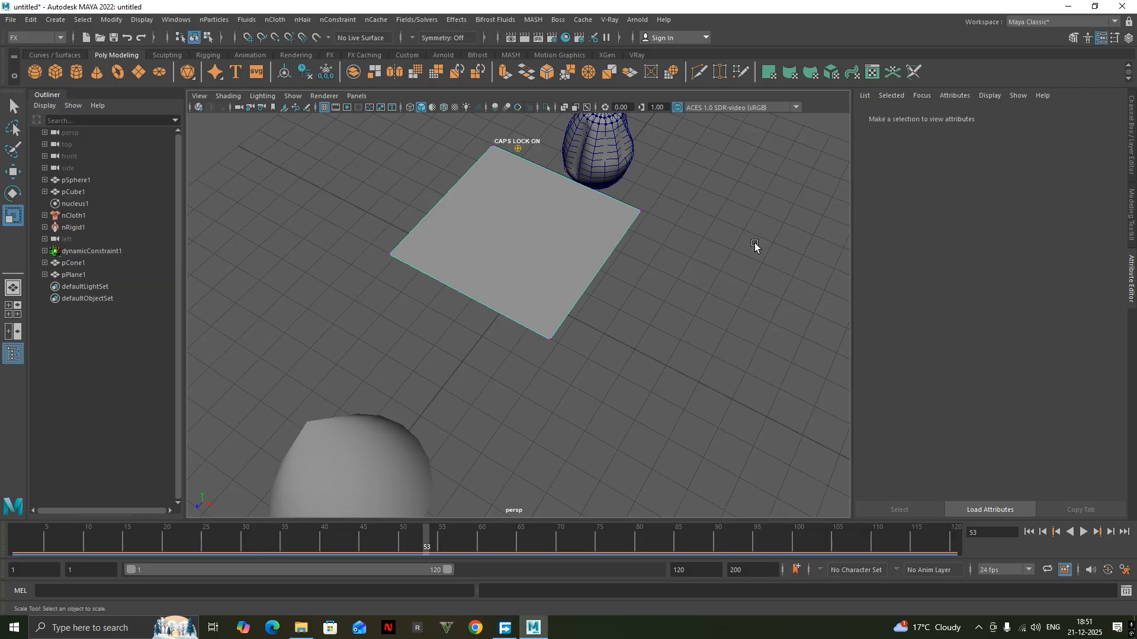
click(537, 330)
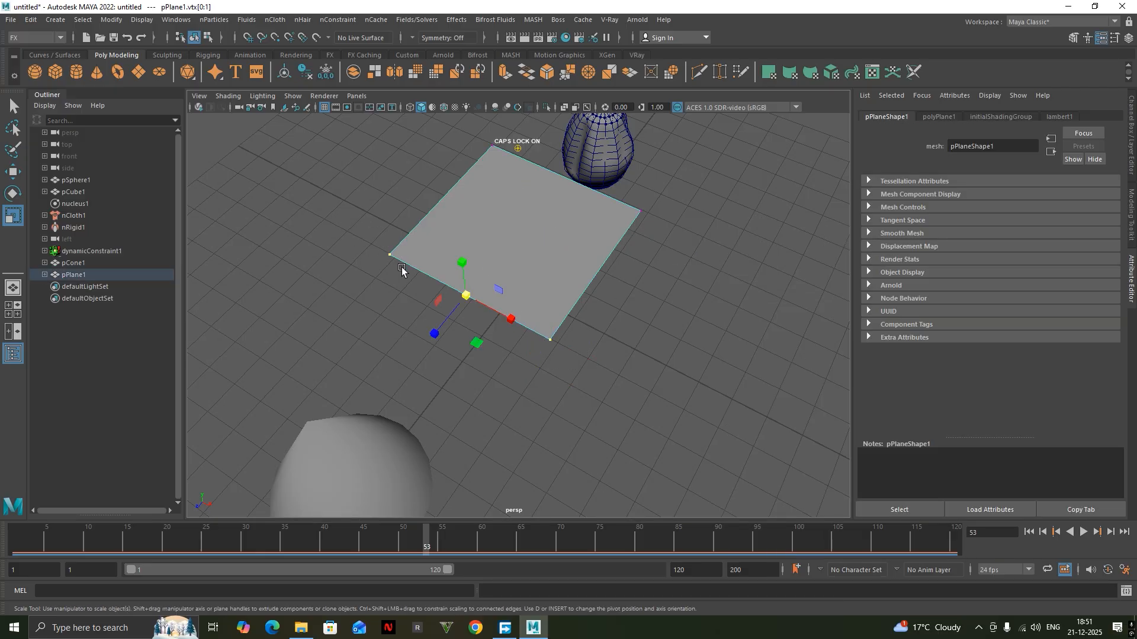
drag(511, 319, 476, 298)
alt+drag(517, 356, 444, 247)
click(445, 246)
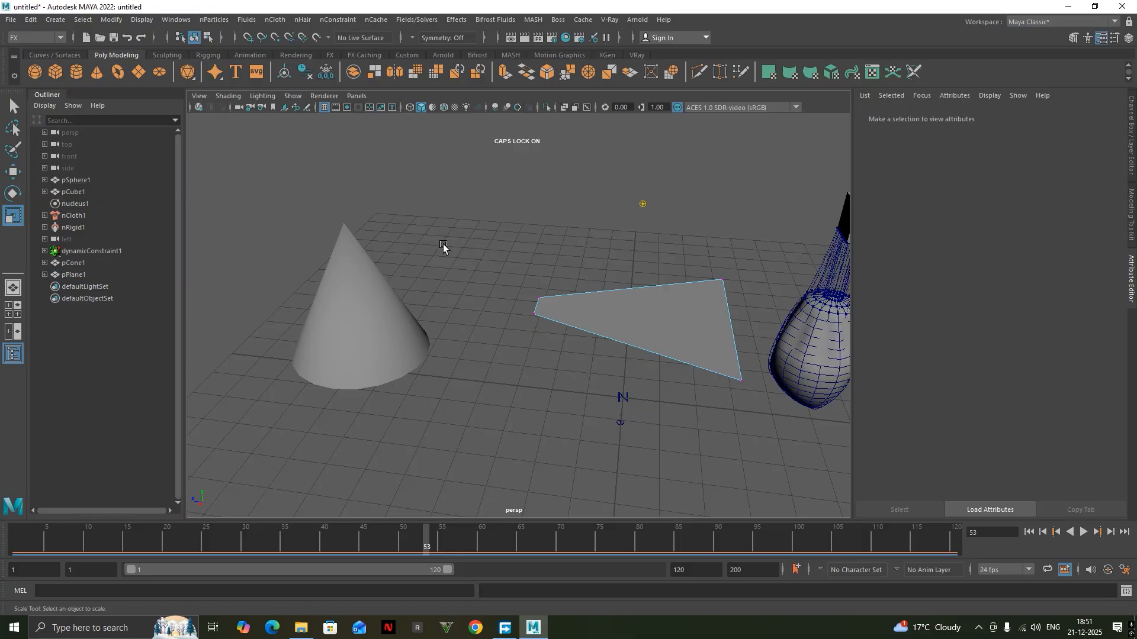
Select the tapered plane as an object and move it along Z toward the cone.
right_drag(444, 247, 507, 228)
click(578, 310)
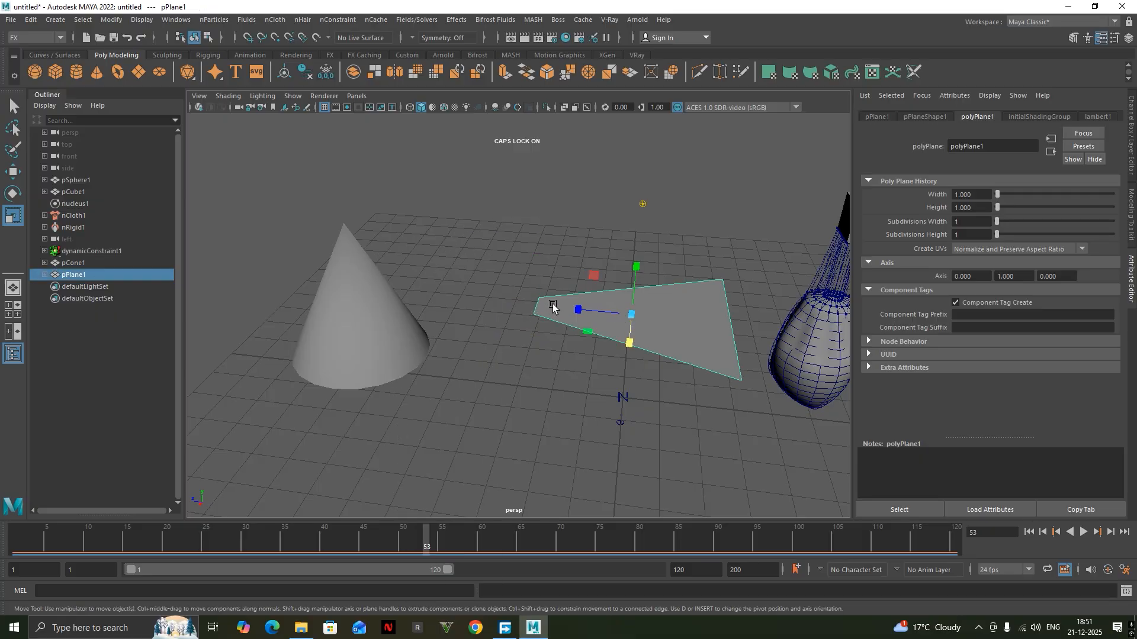
key(w)
drag(571, 309, 500, 314)
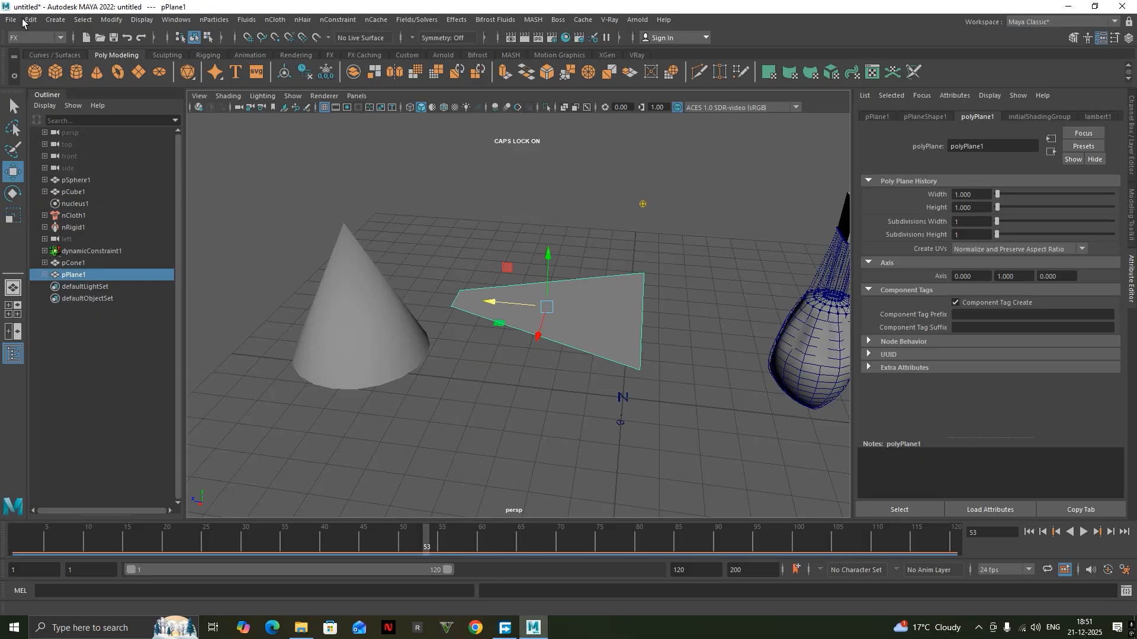
Apply Smooth to the plane from the Modeling command set and increase its divisions.
click(39, 37)
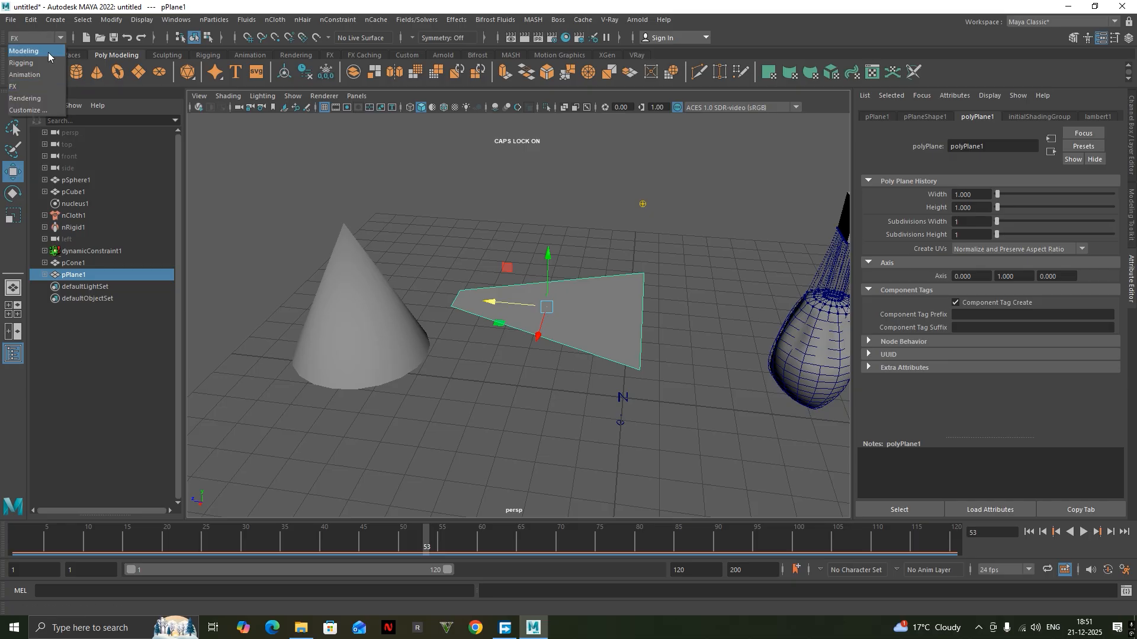
click(49, 52)
click(213, 23)
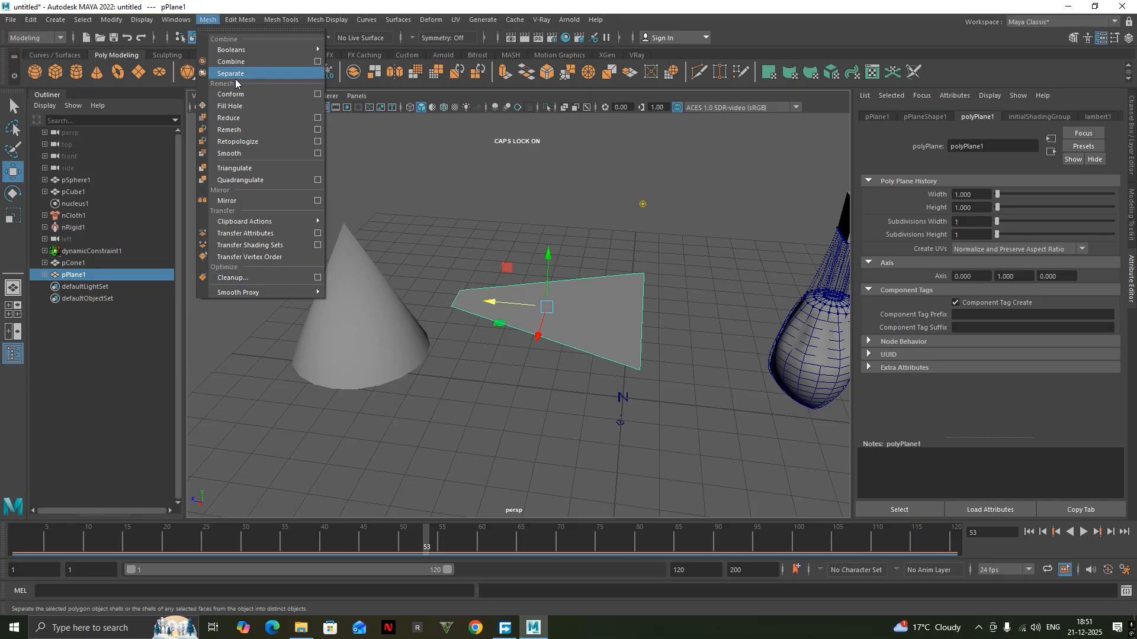
click(267, 153)
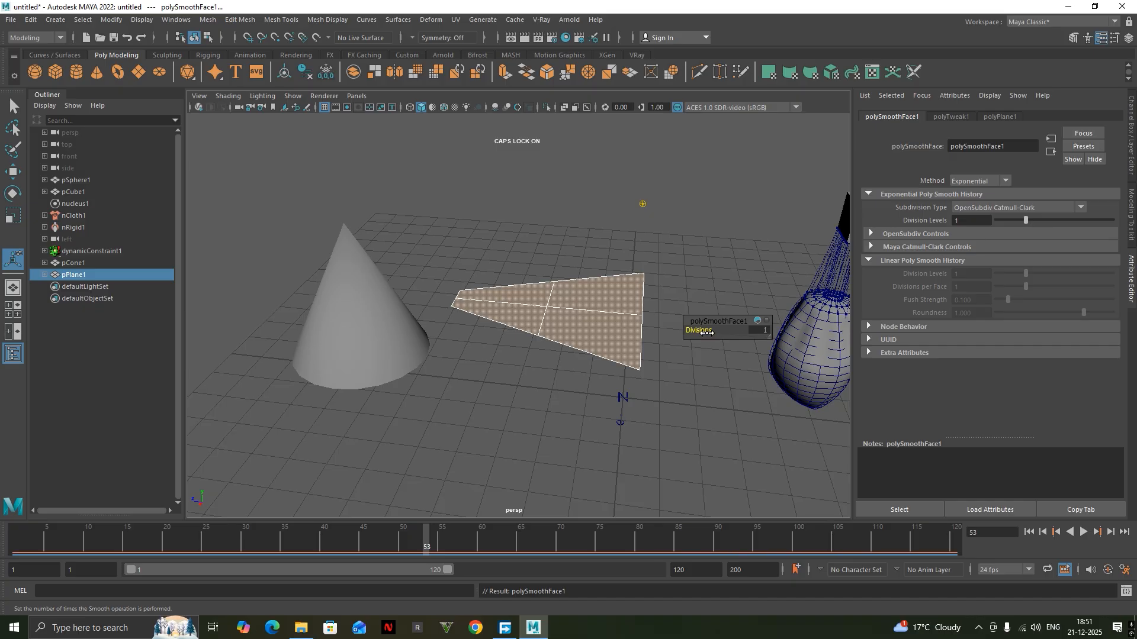
drag(706, 332, 719, 333)
click(593, 220)
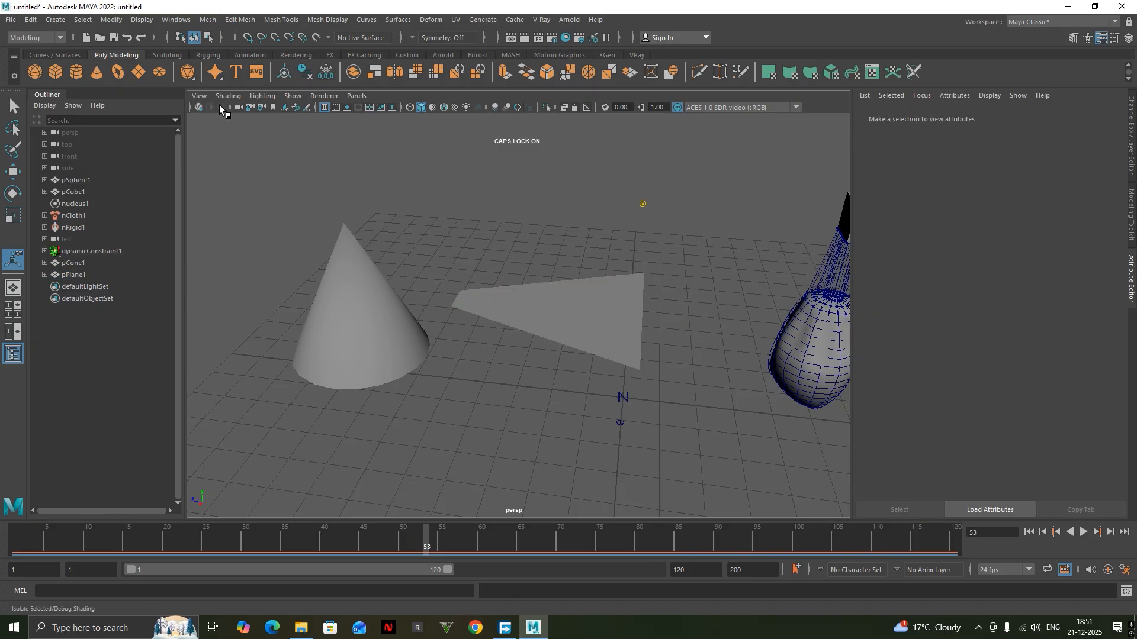
Move the smoothed plane farther along Z toward the cone and raise it above the cone's tip.
click(526, 321)
alt+middle_drag(526, 320, 548, 342)
key(w)
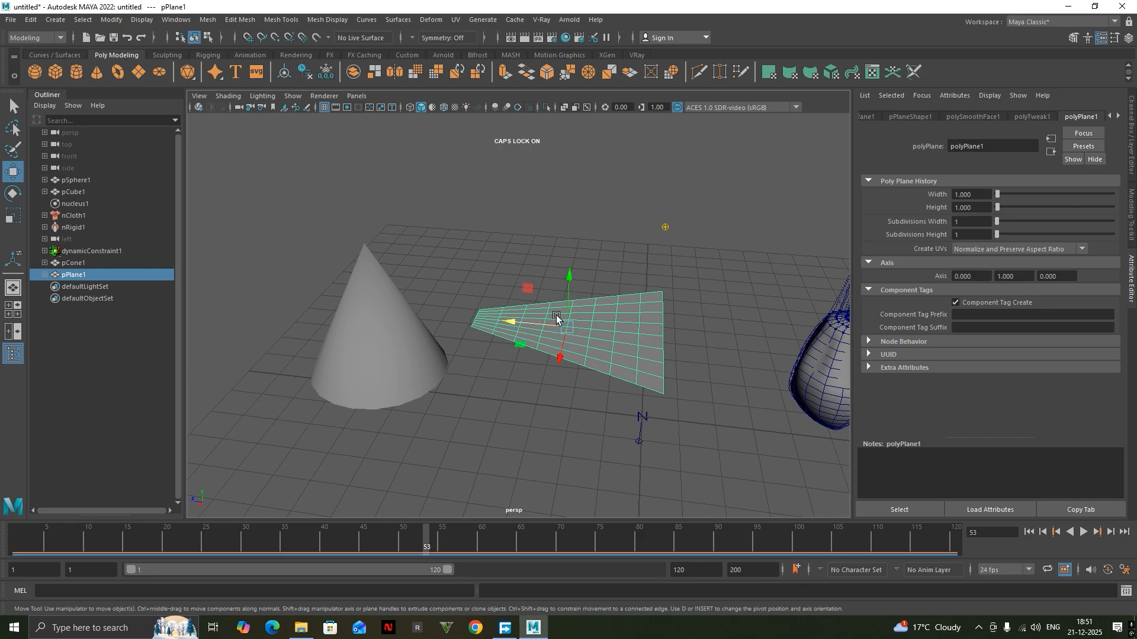
drag(502, 327, 451, 331)
drag(493, 298, 462, 248)
alt+middle_drag(437, 279, 456, 306)
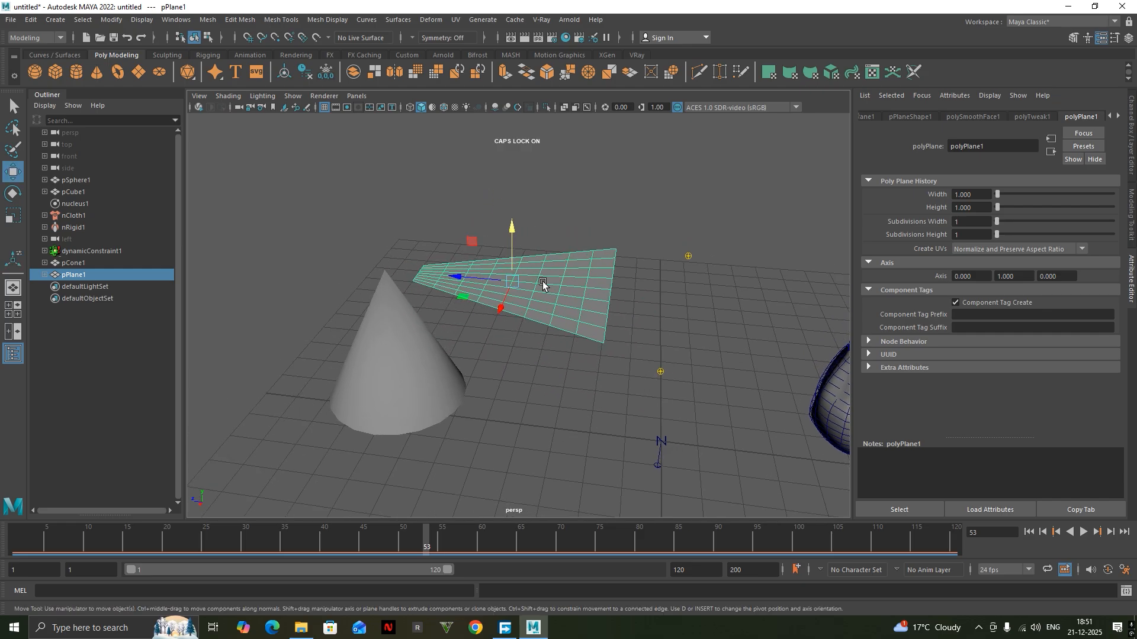
click(635, 153)
click(590, 263)
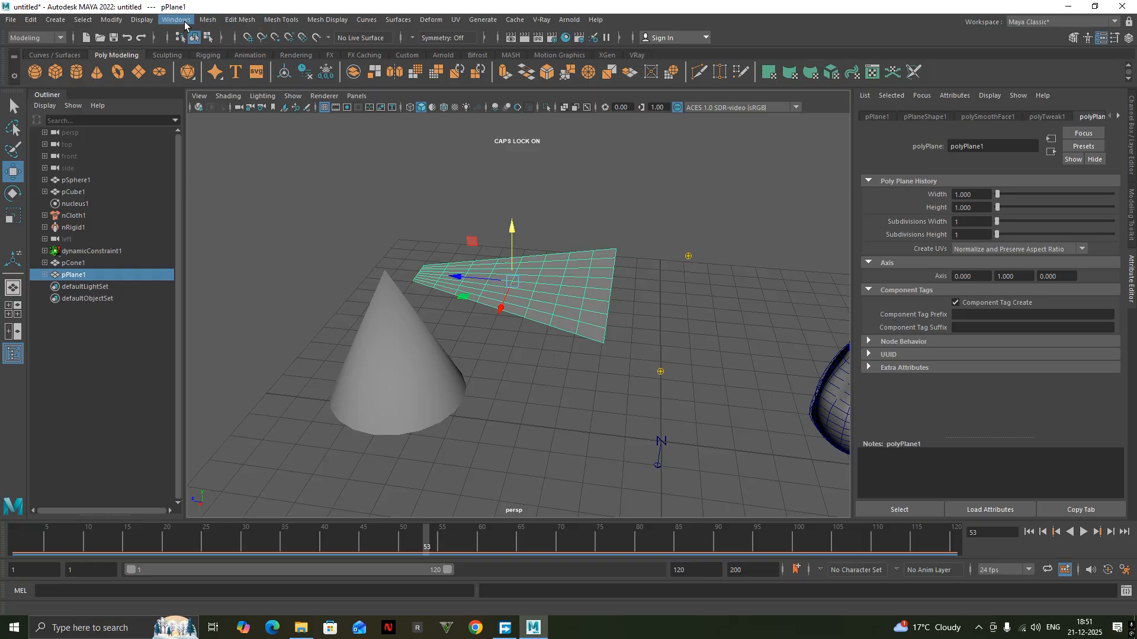
Switch to the FX command set, make the plane an nCloth, and make the cone a passive collider.
click(38, 86)
click(276, 20)
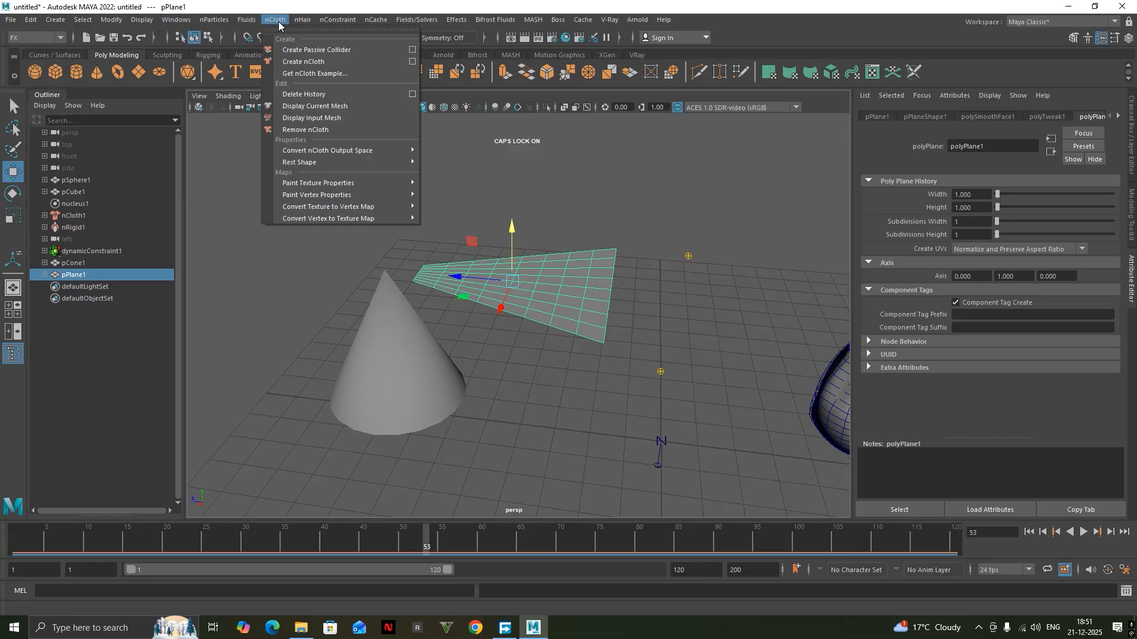
click(303, 62)
click(419, 340)
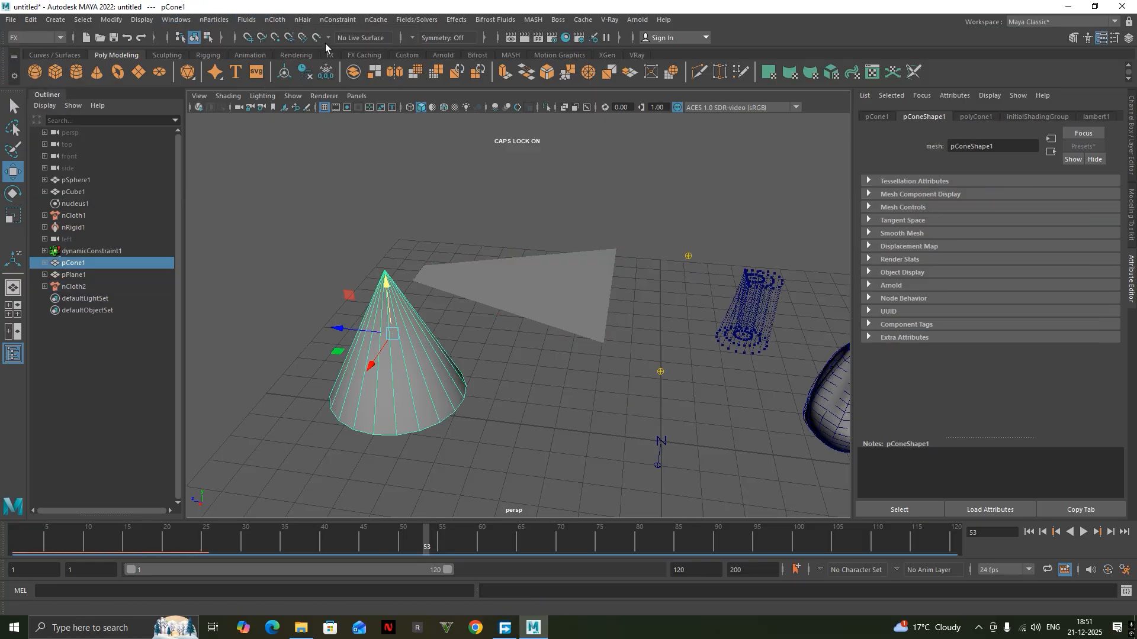
click(278, 20)
click(305, 60)
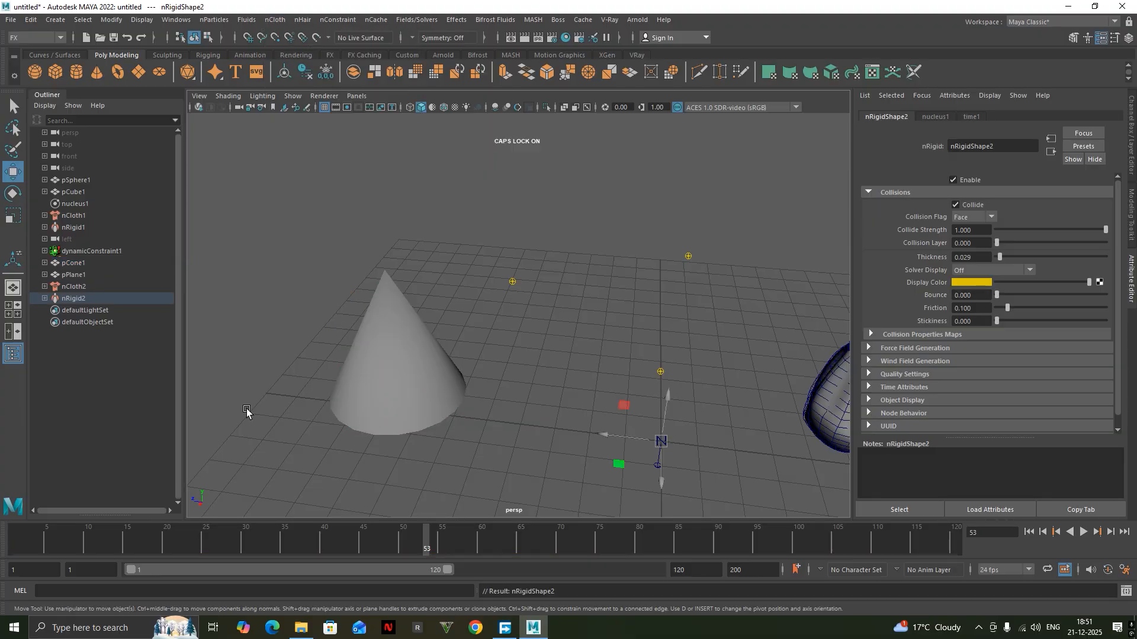
At frame 1, create a Slide on Surface constraint between the cone's tip vertex and the nCloth plane.
drag(141, 545, 0, 544)
alt+drag(430, 367, 602, 253)
scroll(379, 314, up, 3)
alt+middle_drag(361, 323, 413, 333)
click(420, 302)
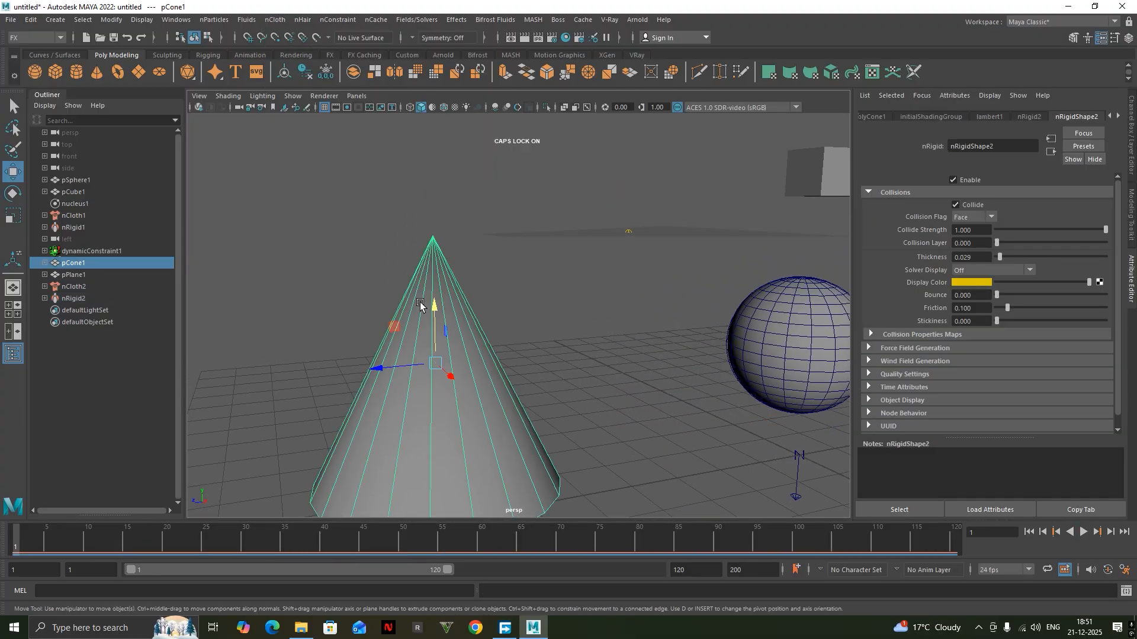
alt+drag(420, 302, 431, 334)
right_click(432, 336)
right_drag(433, 335, 374, 260)
drag(373, 249, 436, 324)
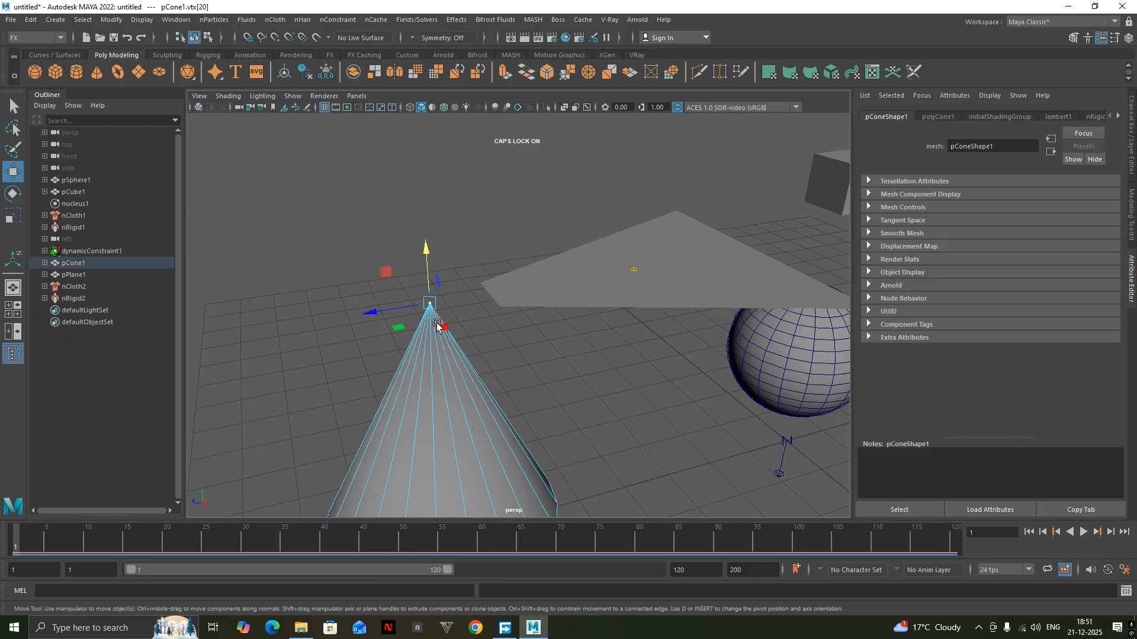
click(586, 263)
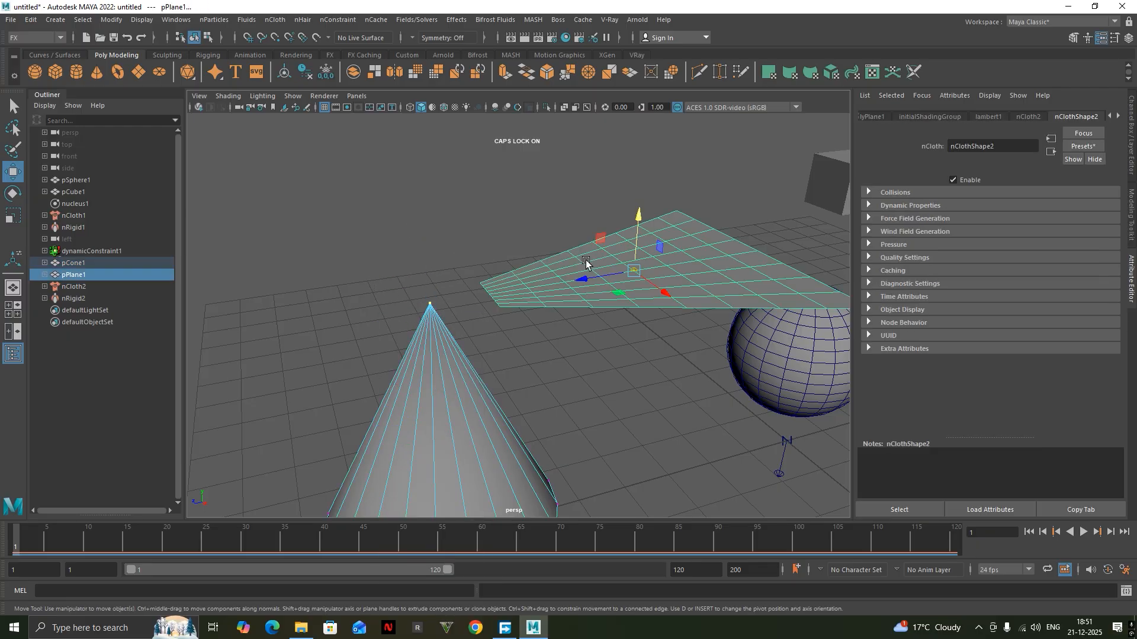
click(337, 19)
click(367, 98)
alt+drag(367, 101, 491, 358)
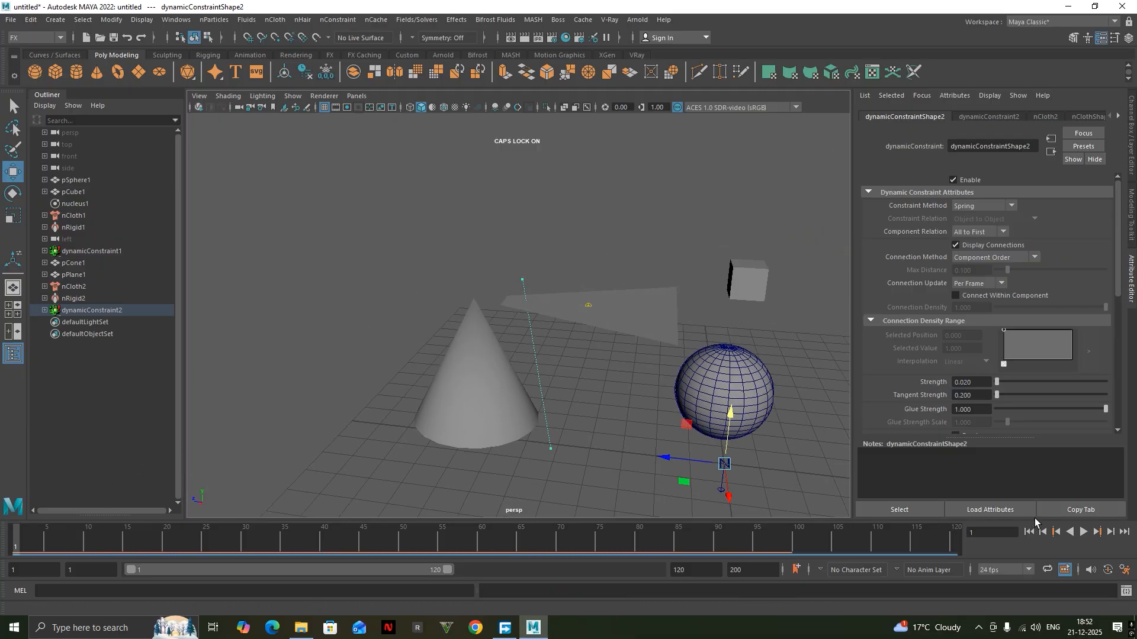
Play the simulation from frame 1 twice to examine how the constrained plane moves relative to the cone.
click(1082, 533)
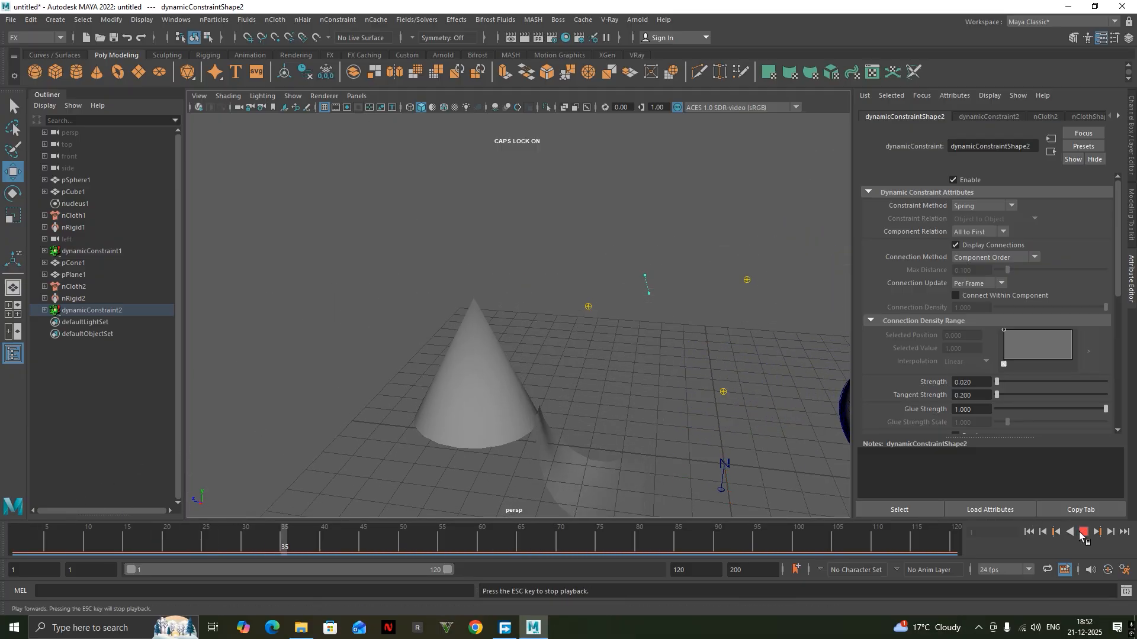
click(1081, 533)
alt+middle_drag(733, 386, 665, 242)
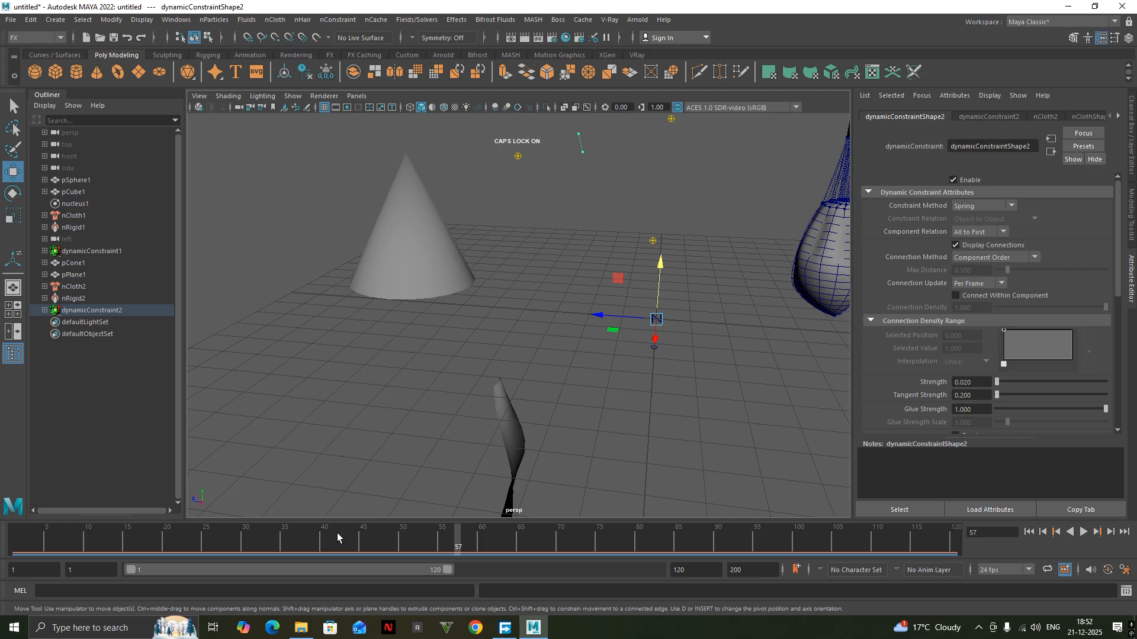
drag(337, 534, 16, 585)
alt+middle_drag(456, 281, 429, 366)
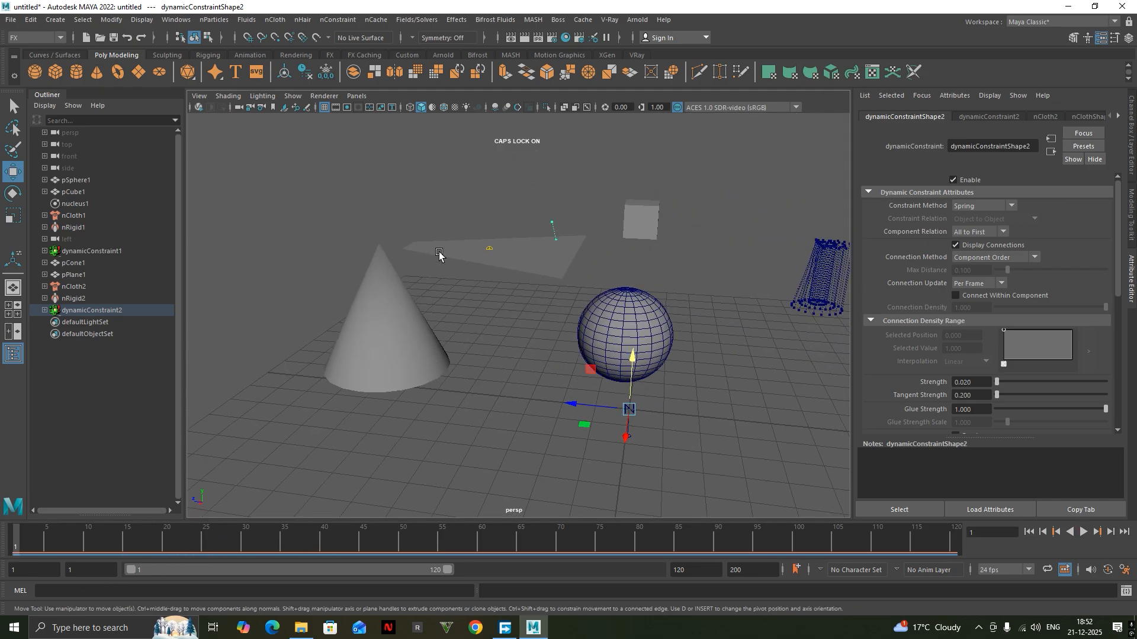
click(1086, 534)
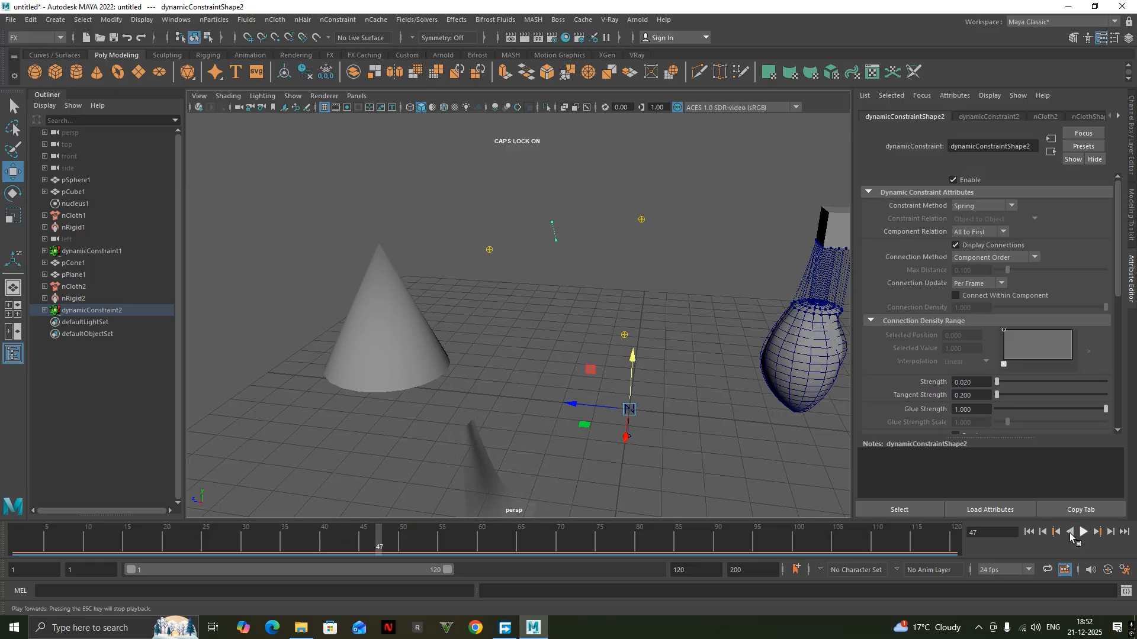
Try a constraint Strength of 58.242 and play the simulation from frame 3, returning to frame 1.
click(33, 554)
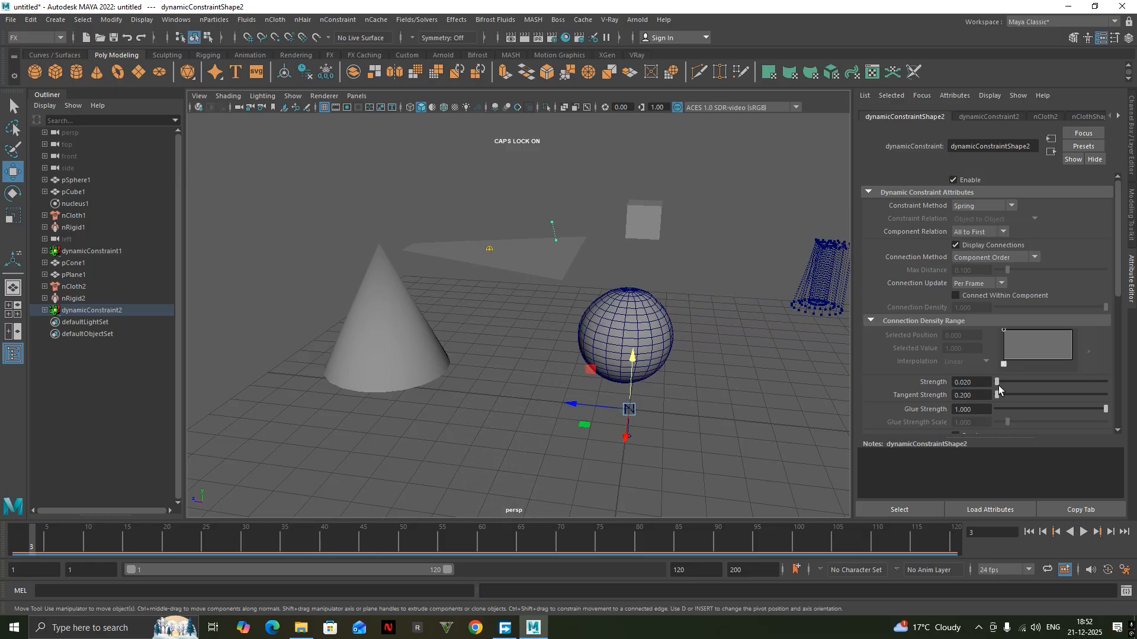
drag(999, 388, 1016, 386)
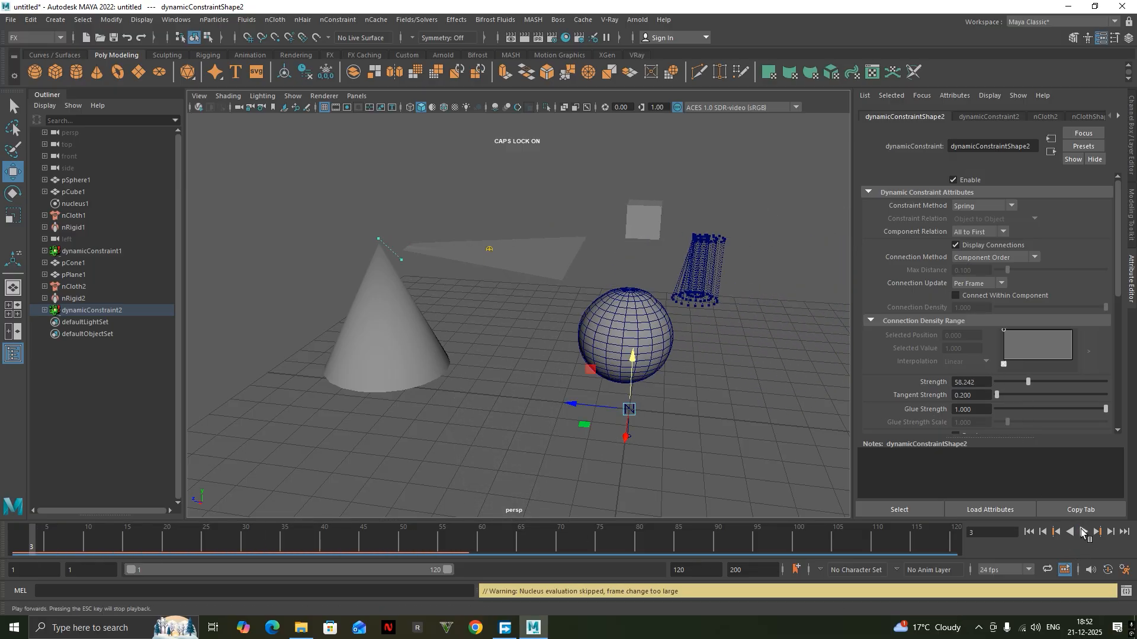
click(1083, 532)
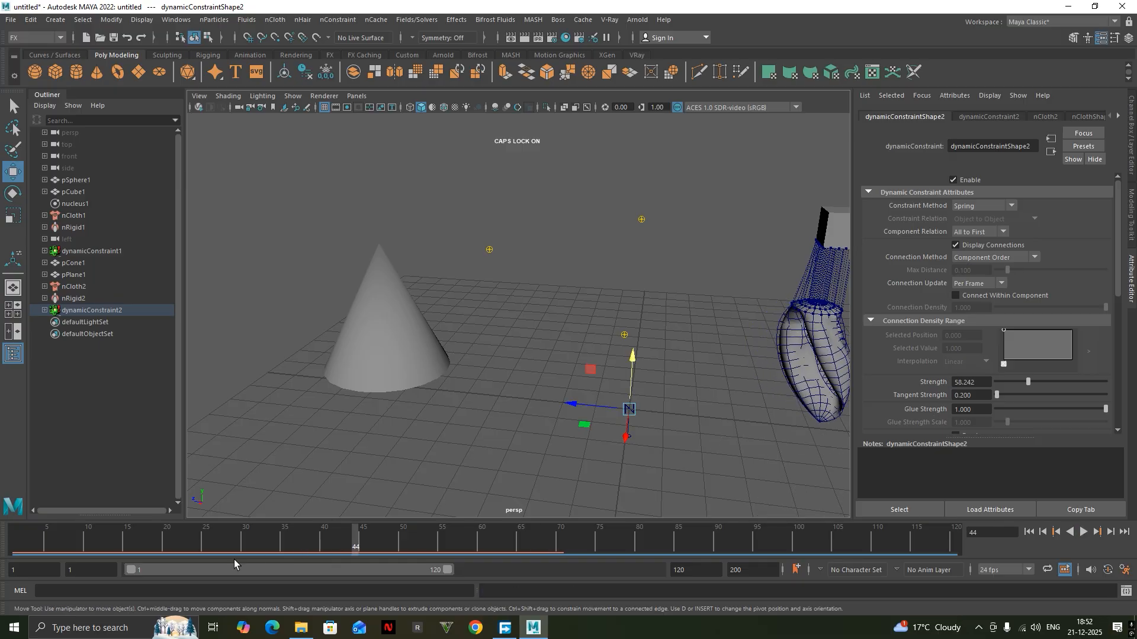
drag(290, 538, 0, 550)
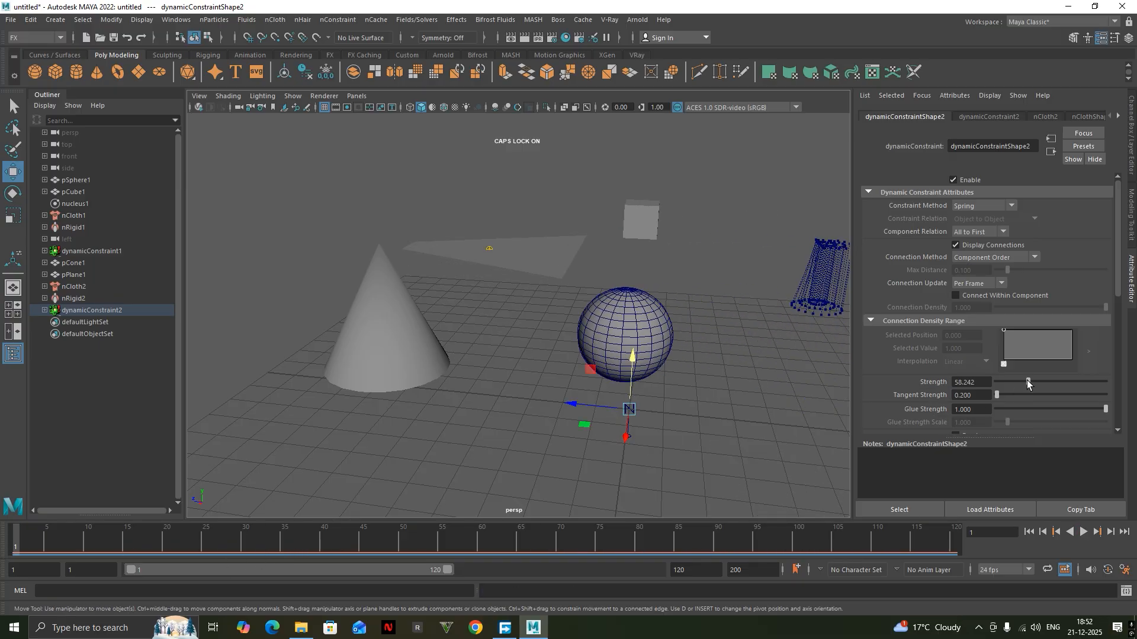
Set the constraint's Strength to 27.473 and play the simulation to check the plane, stopping it around frame 45.
drag(1028, 384, 1011, 383)
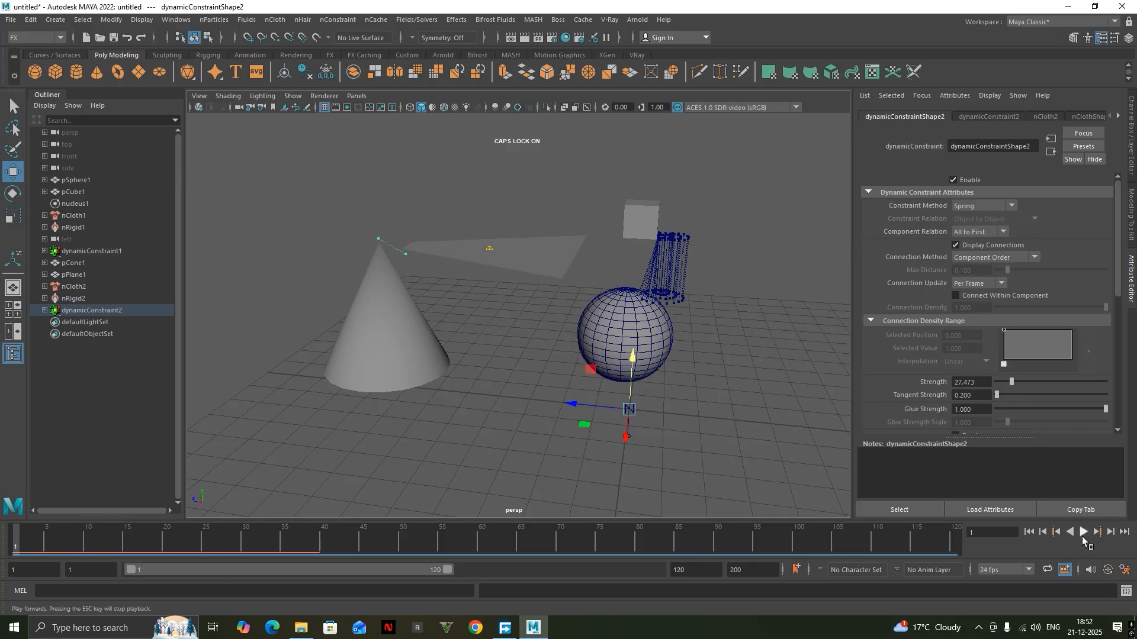
click(1083, 531)
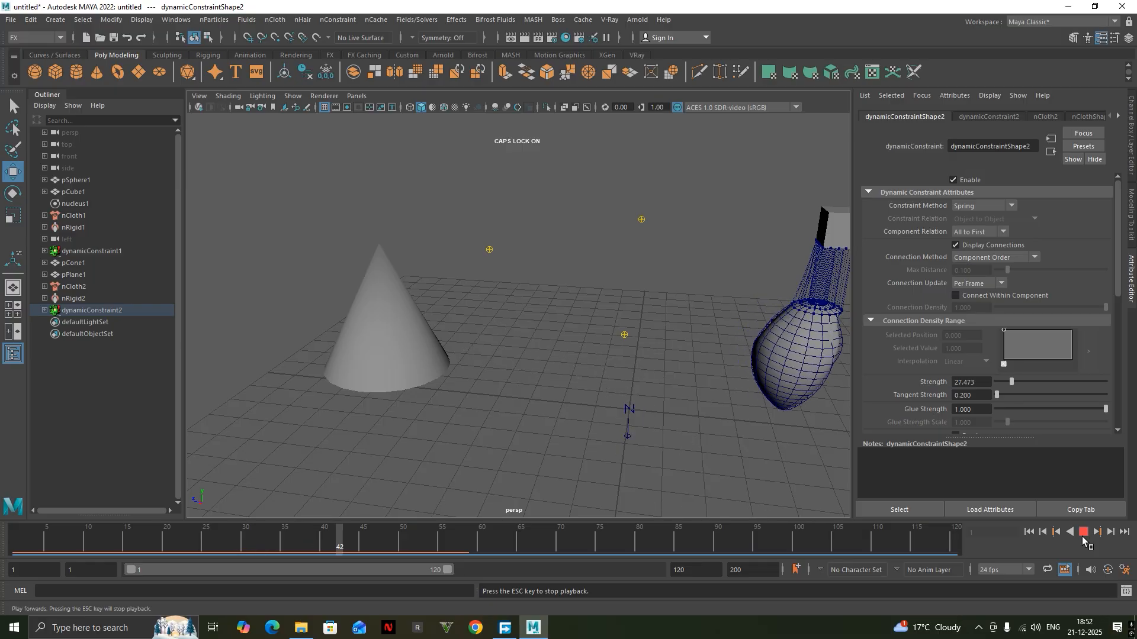
click(1083, 532)
Set the constraint's Glue Strength to 0.264, replay the simulation from frame 1, and stop it.
drag(1032, 409, 1025, 410)
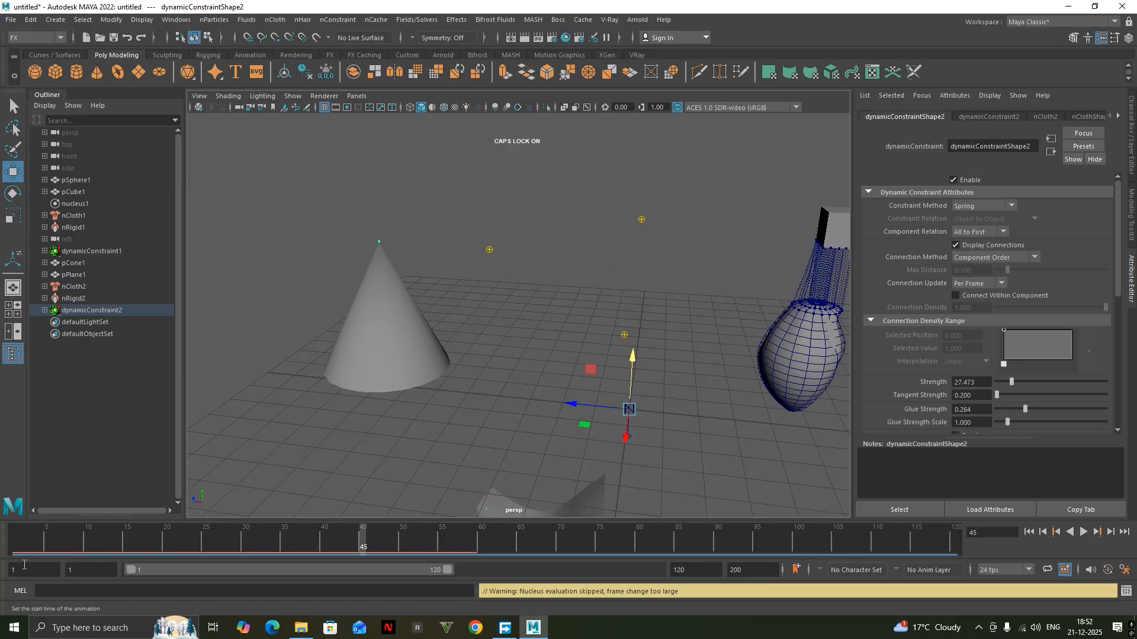
click(13, 547)
key(alt+v)
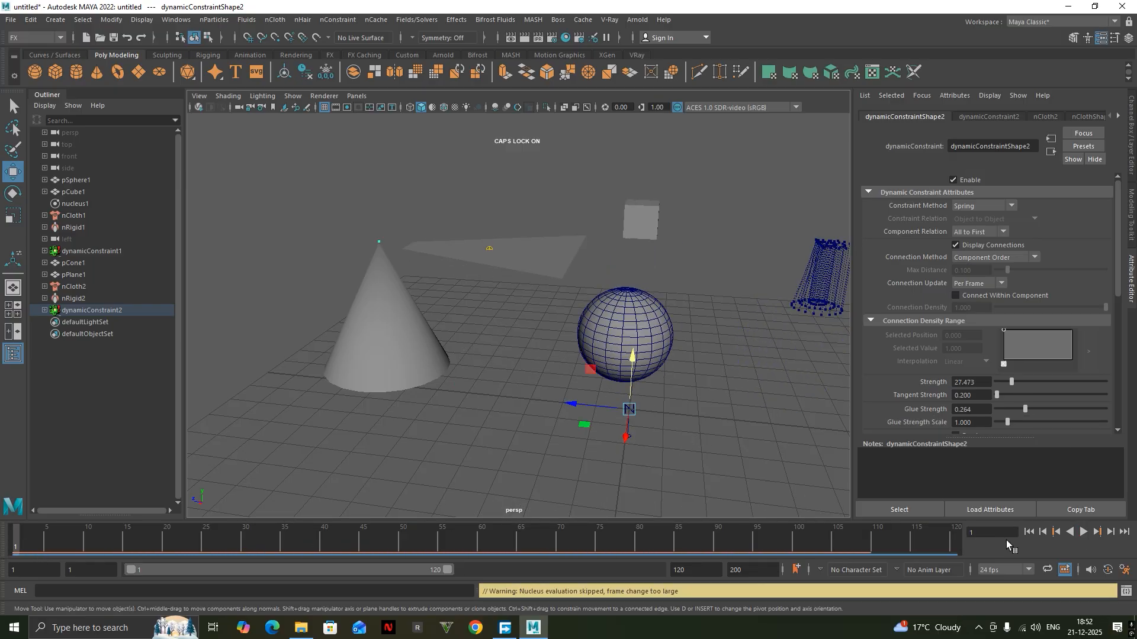
click(1083, 532)
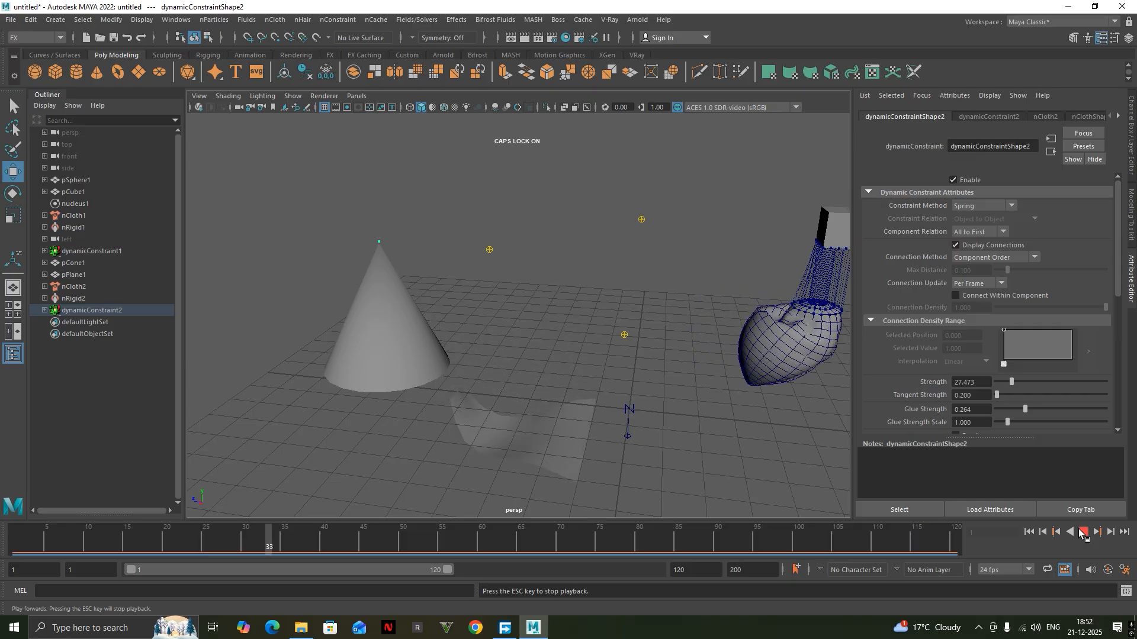
key(Escape)
Inspect the plane's position relative to the cone and open the list of nConstraint commands.
scroll(419, 328, down, 6)
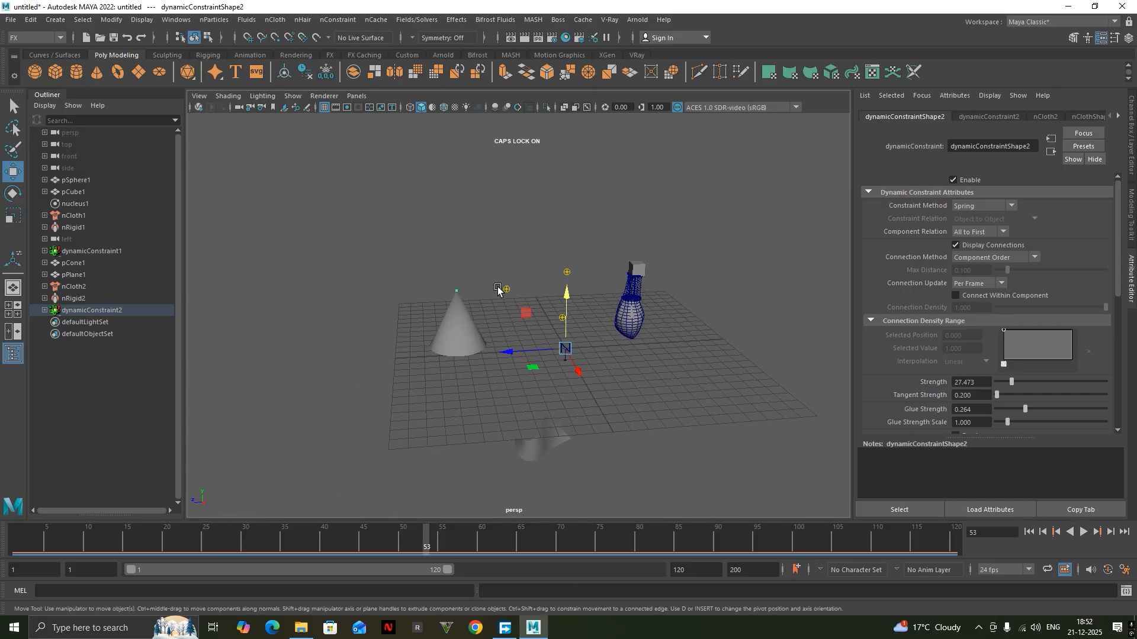
alt+drag(500, 291, 495, 362)
alt+drag(563, 401, 533, 401)
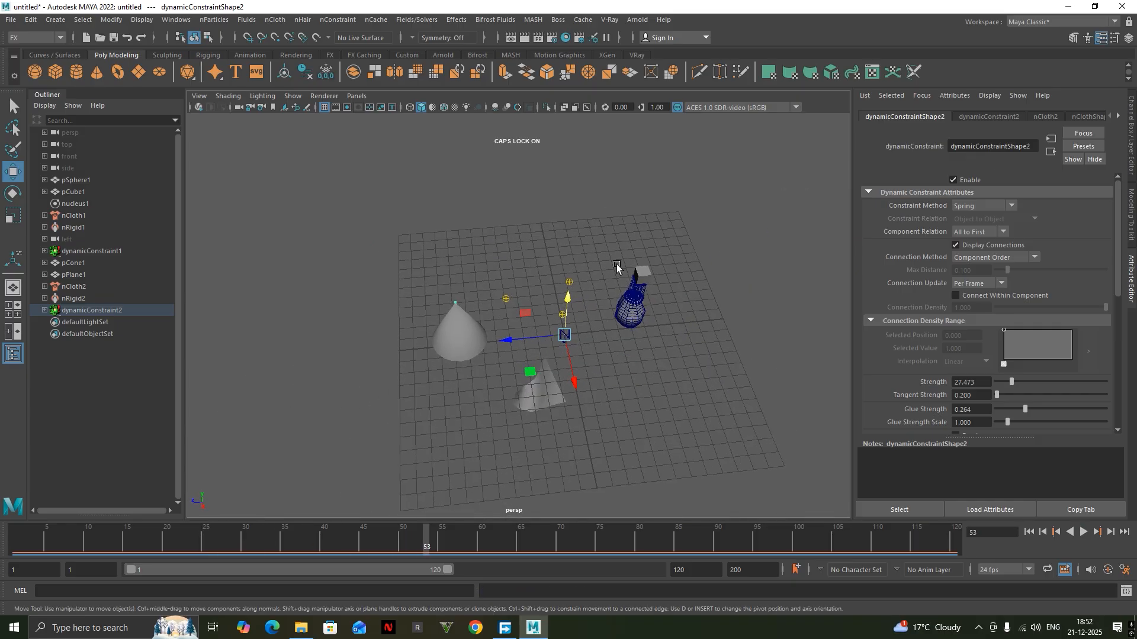
scroll(616, 265, up, 5)
alt+drag(719, 373, 642, 341)
click(338, 23)
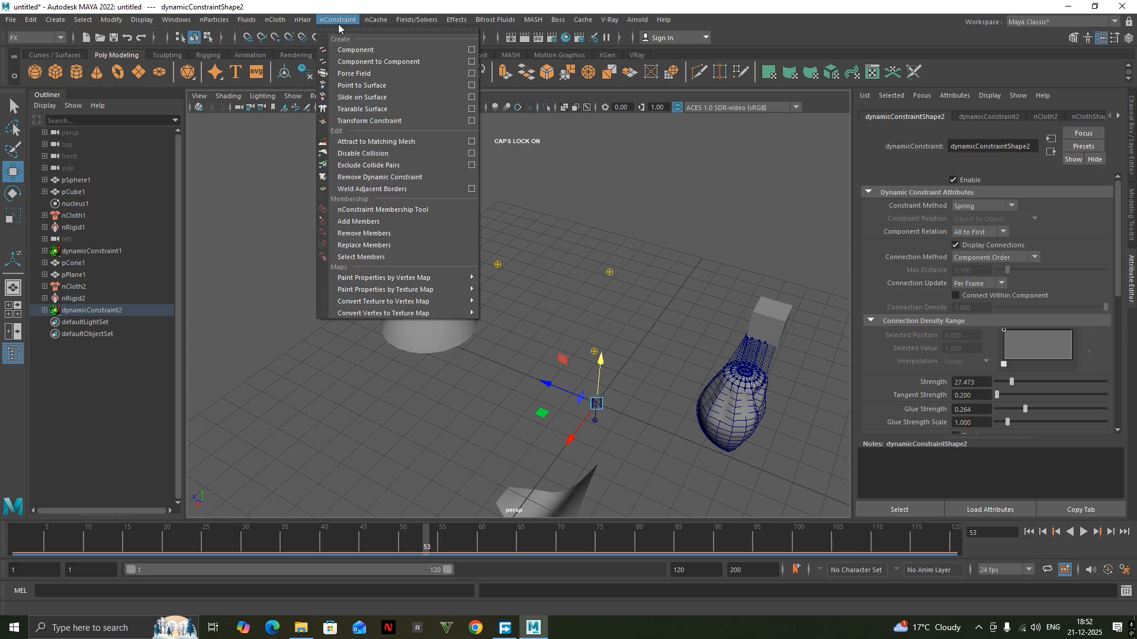